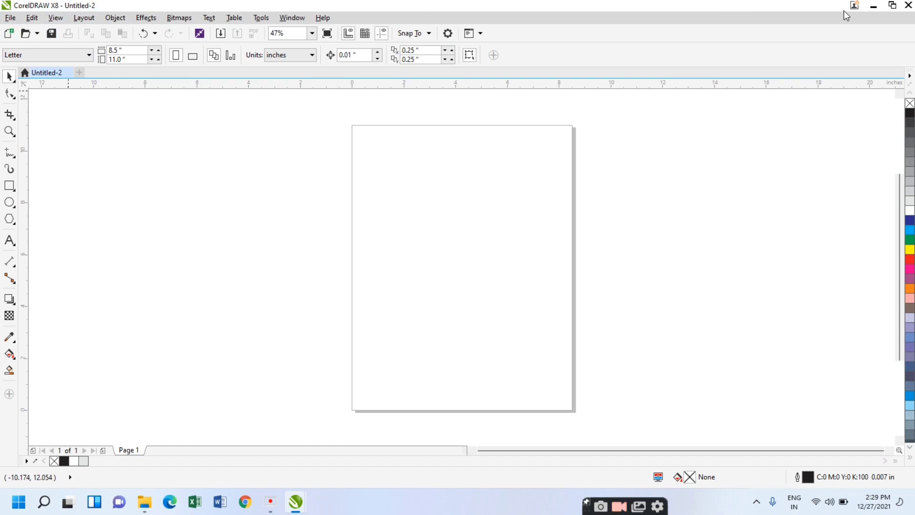
# Step: Switch to File Explorer and open the PARTH folder inside the pan folder on the Data (D:) drive
pyautogui.click(874, 7)
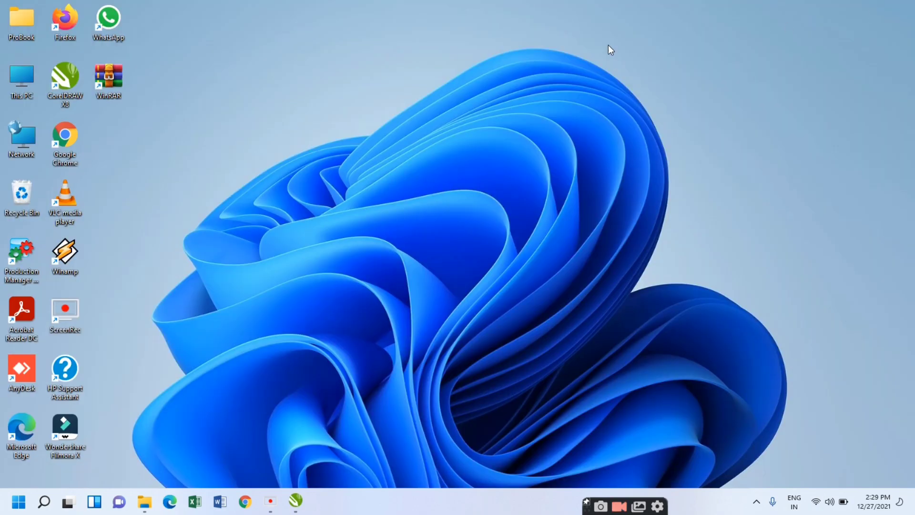
pyautogui.doubleClick(24, 81)
pyautogui.doubleClick(322, 186)
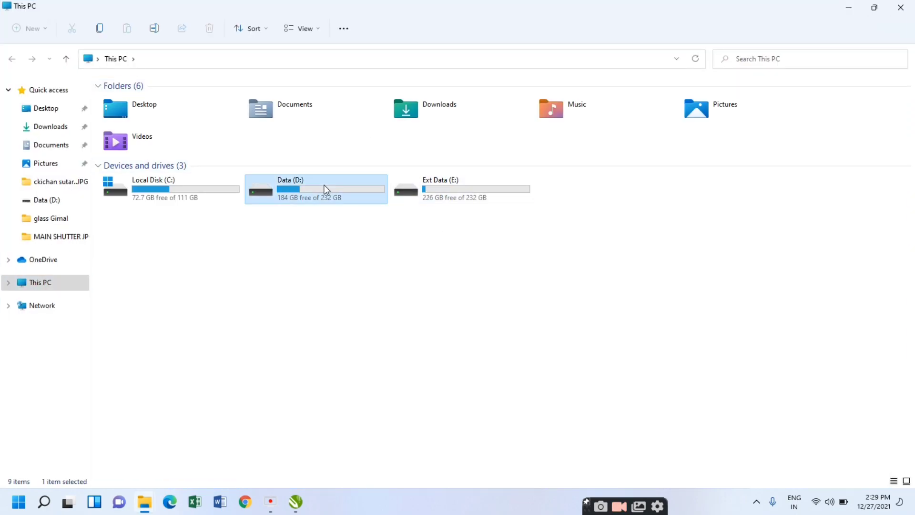
pyautogui.doubleClick(133, 155)
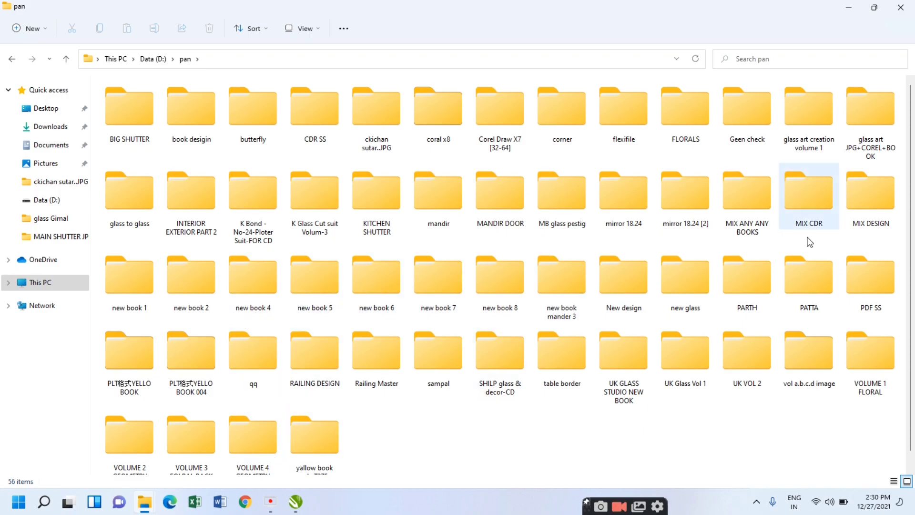
pyautogui.click(769, 293)
pyautogui.doubleClick(770, 293)
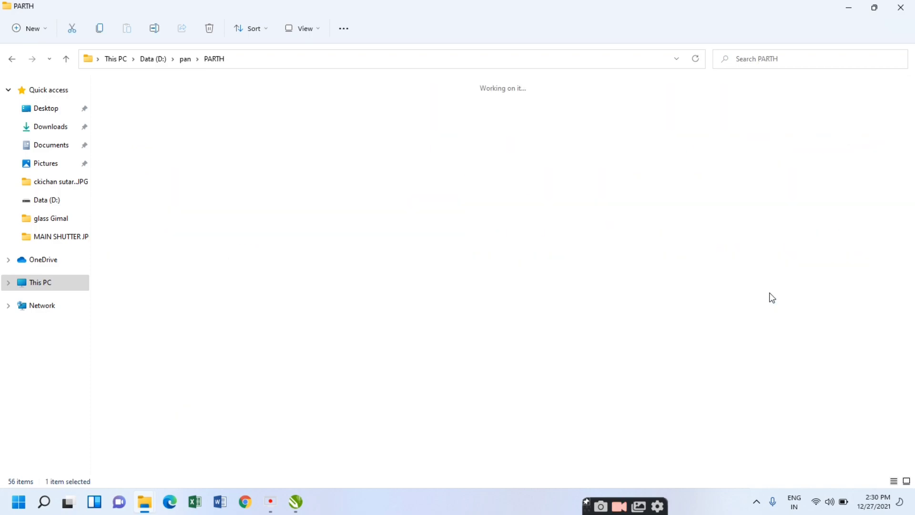
# Step: Find the "mir multi floal (20)" CorelDRAW file in the PARTH folder and copy it
pyautogui.scroll(-15, 514, 279)
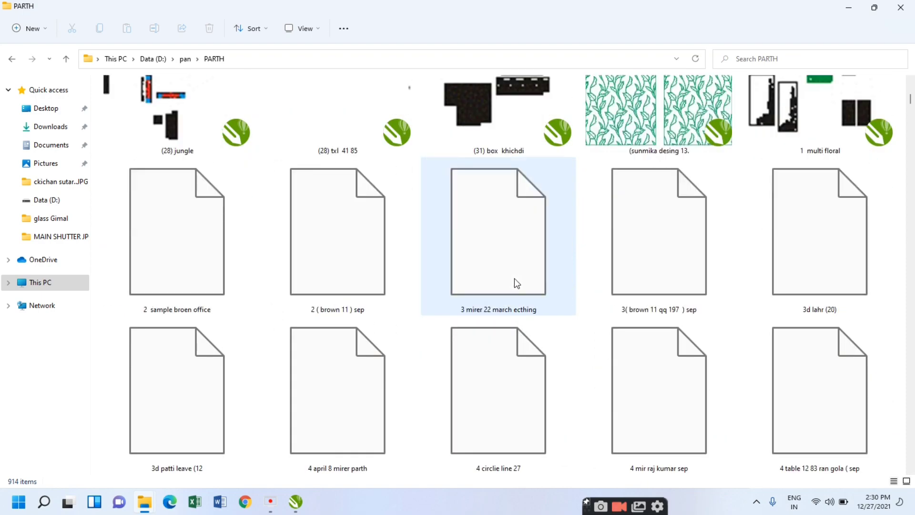
pyautogui.scroll(-2, 543, 275)
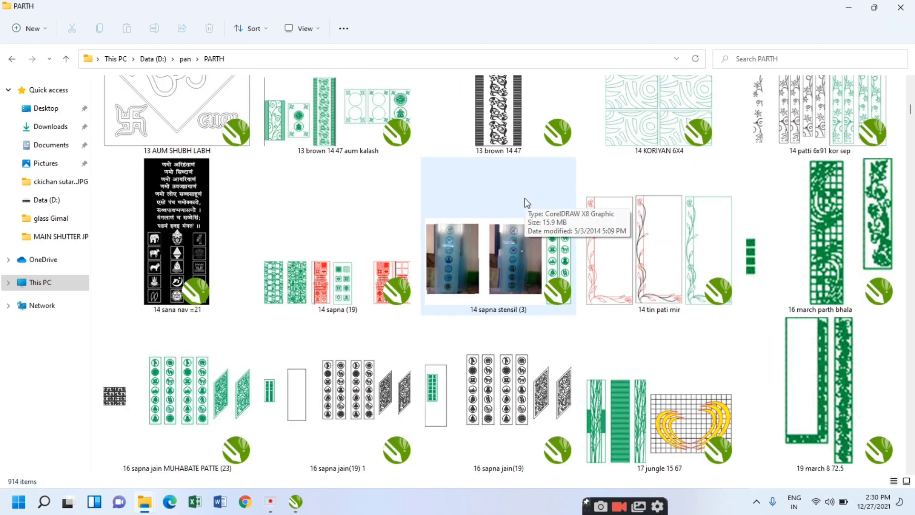
pyautogui.scroll(-6, 547, 234)
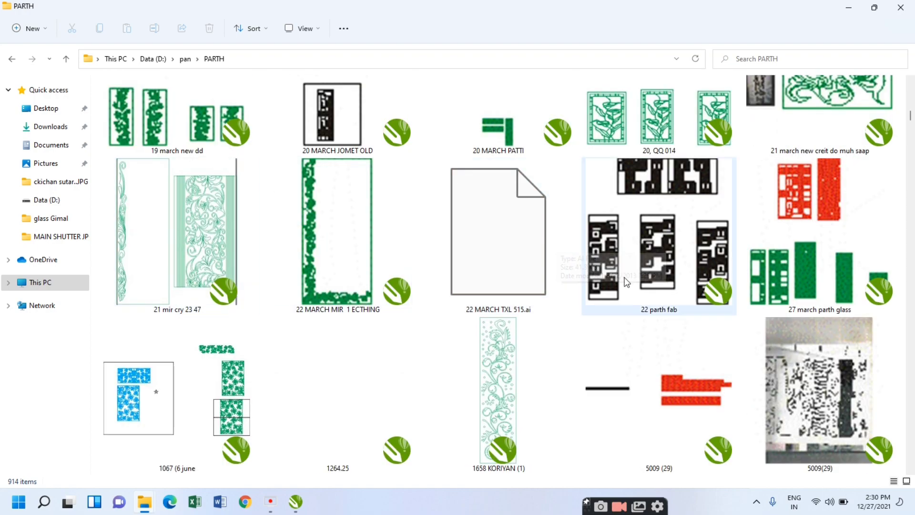
pyautogui.scroll(-4, 507, 357)
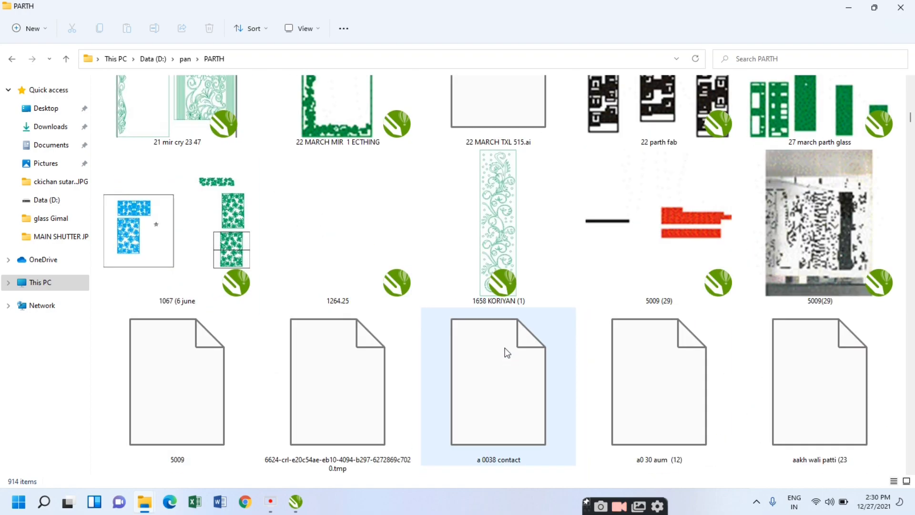
pyautogui.scroll(-2, 788, 292)
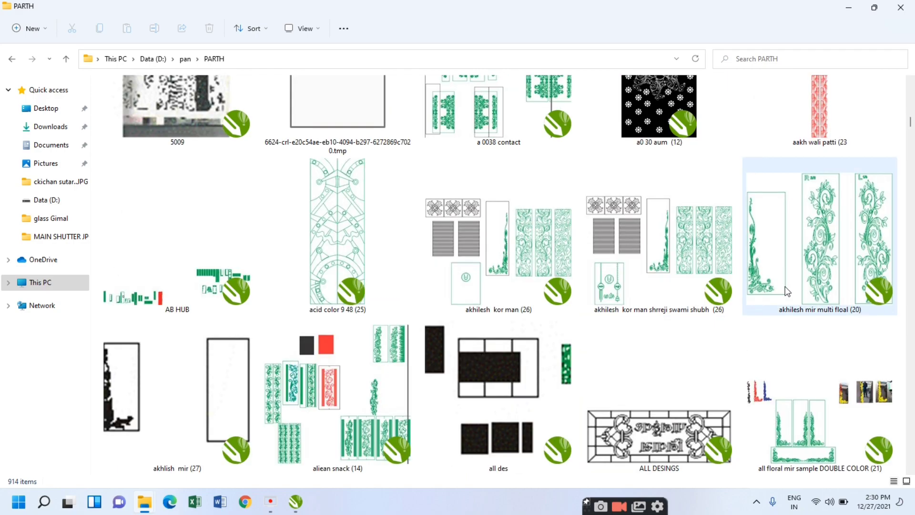
pyautogui.click(831, 247)
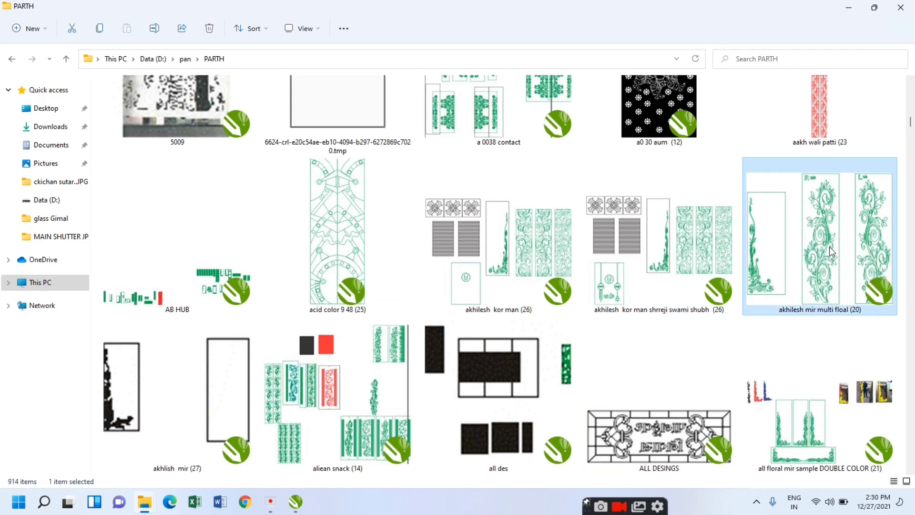
pyautogui.rightClick(830, 247)
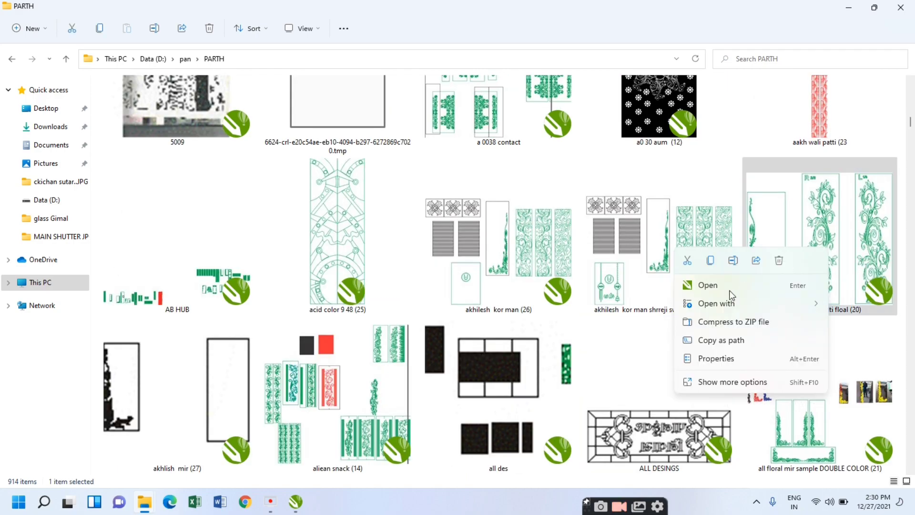
pyautogui.click(711, 262)
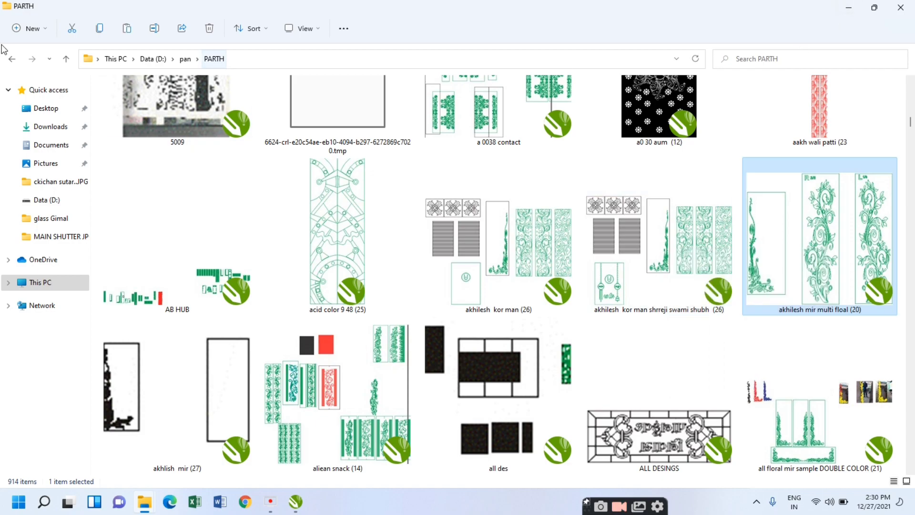
# Step: Examine the shutter designs in the MAIN SHUTTER cdr folder of BIG SHUTTER, trying tiles and then extra large icons
pyautogui.click(12, 59)
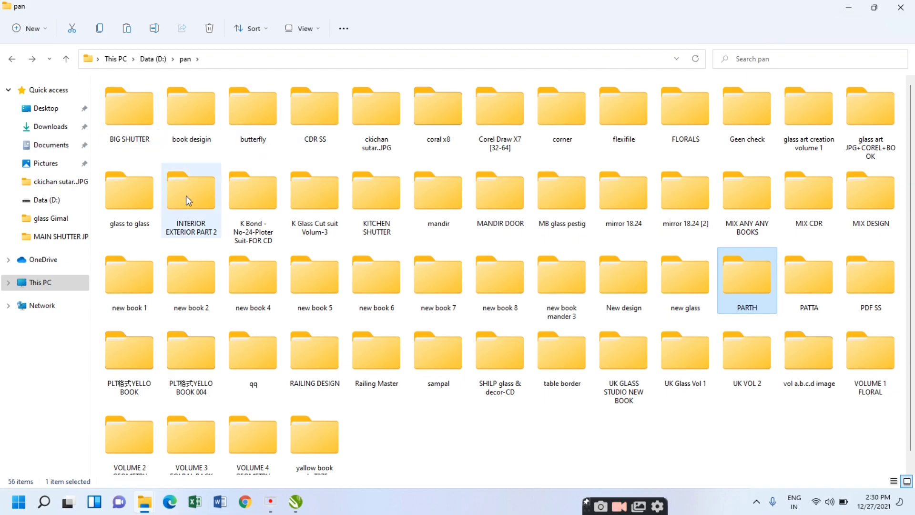
pyautogui.doubleClick(117, 131)
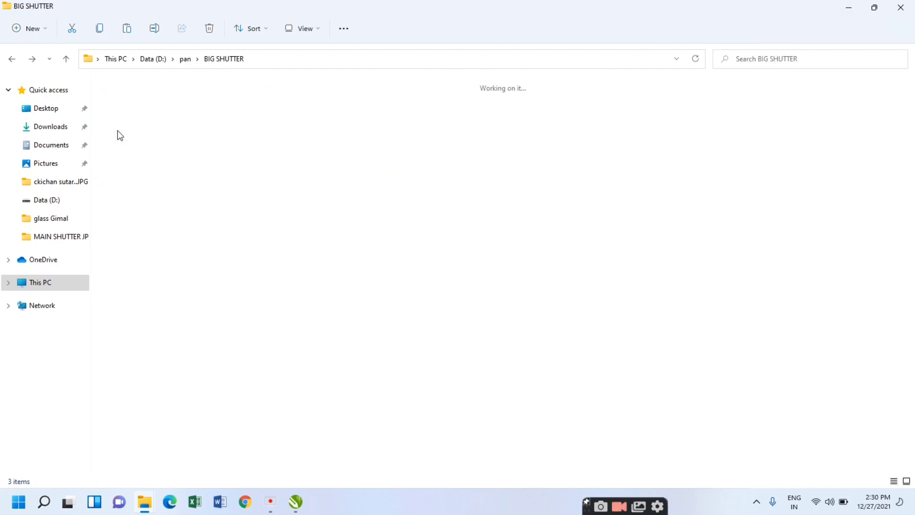
pyautogui.doubleClick(156, 208)
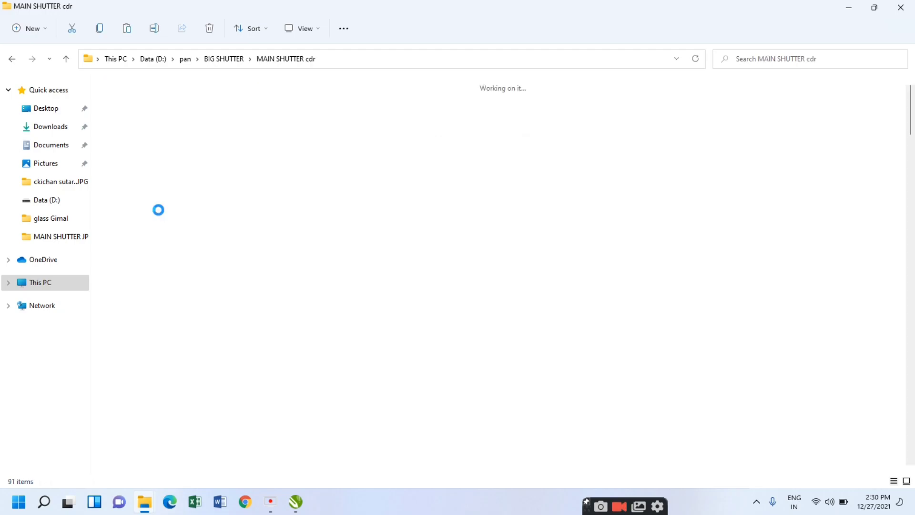
pyautogui.click(305, 28)
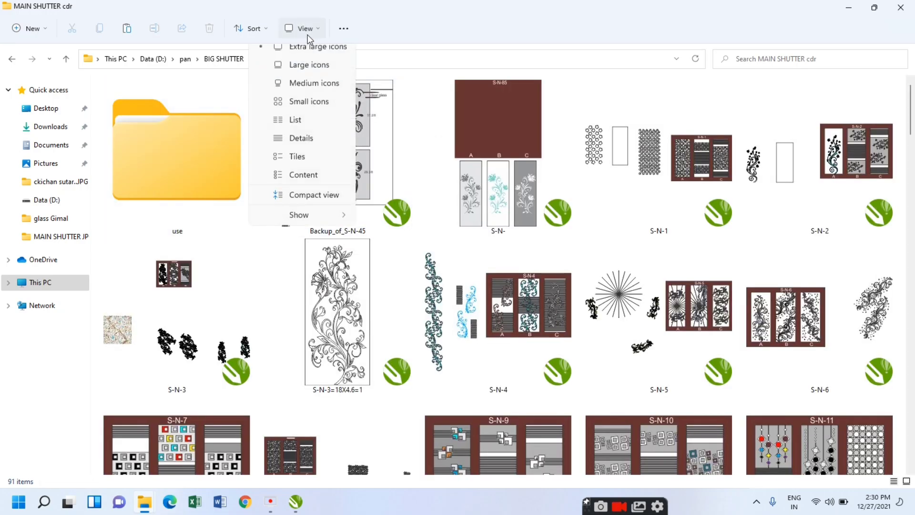
pyautogui.click(295, 167)
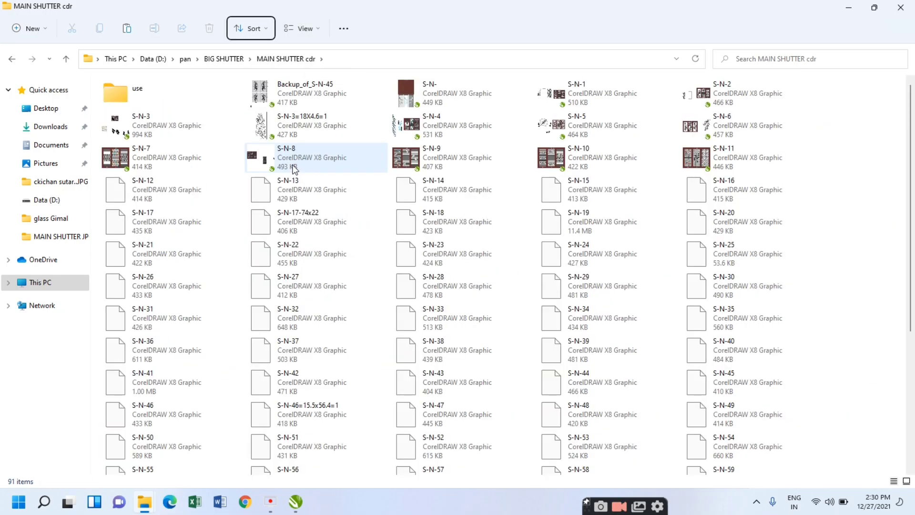
pyautogui.click(308, 28)
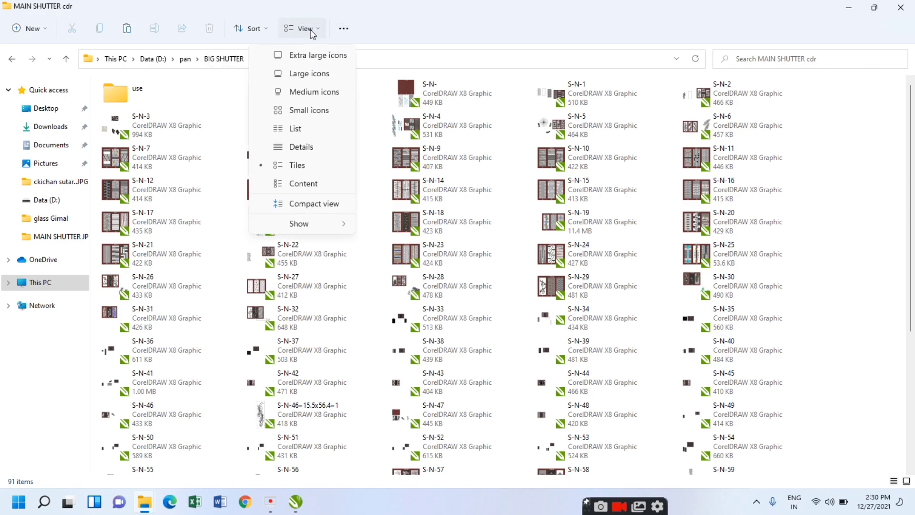
pyautogui.click(295, 55)
pyautogui.scroll(-6, 463, 131)
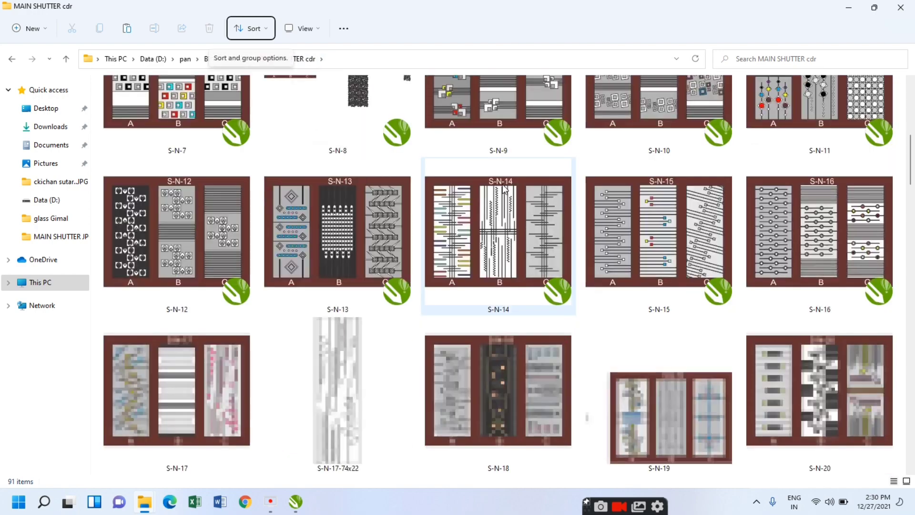
pyautogui.scroll(-3, 436, 164)
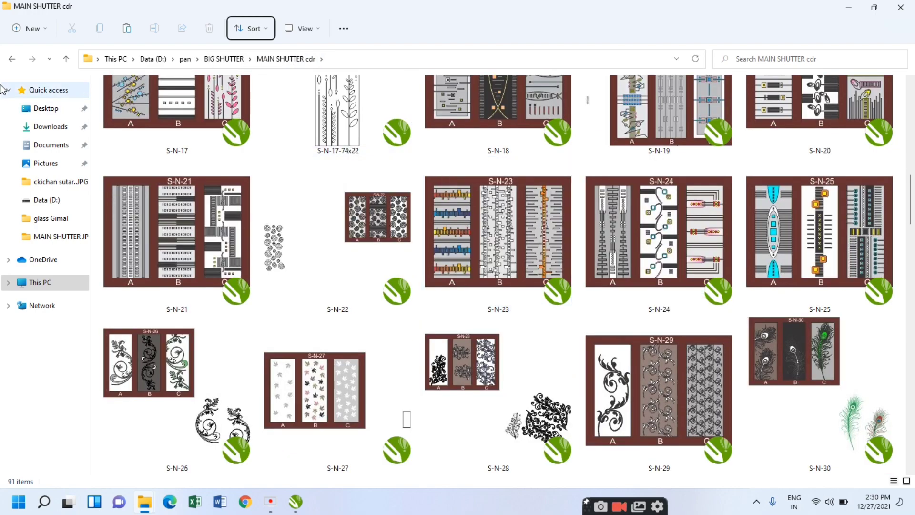
# Step: Look through the MAIN SHUTTER JPG previews, and review the MAIN SHUTTER cdr designs once more
pyautogui.click(12, 61)
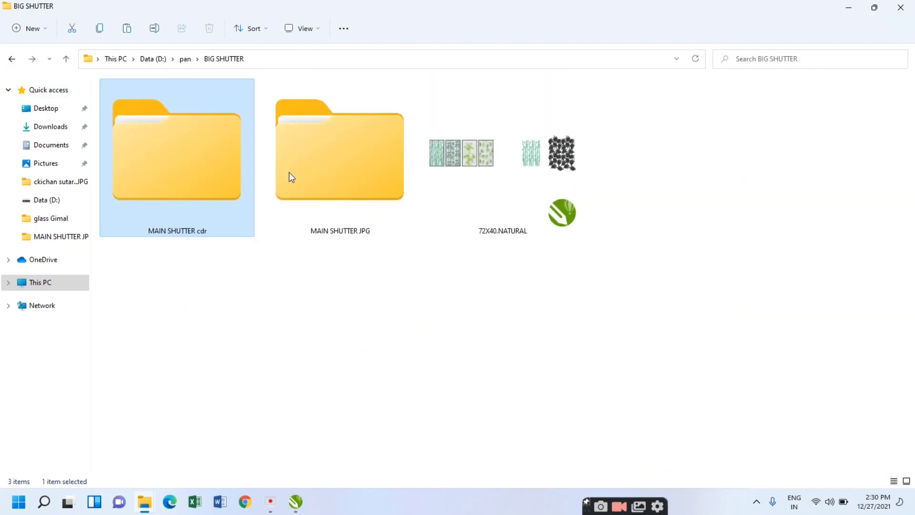
pyautogui.click(336, 153)
pyautogui.doubleClick(336, 153)
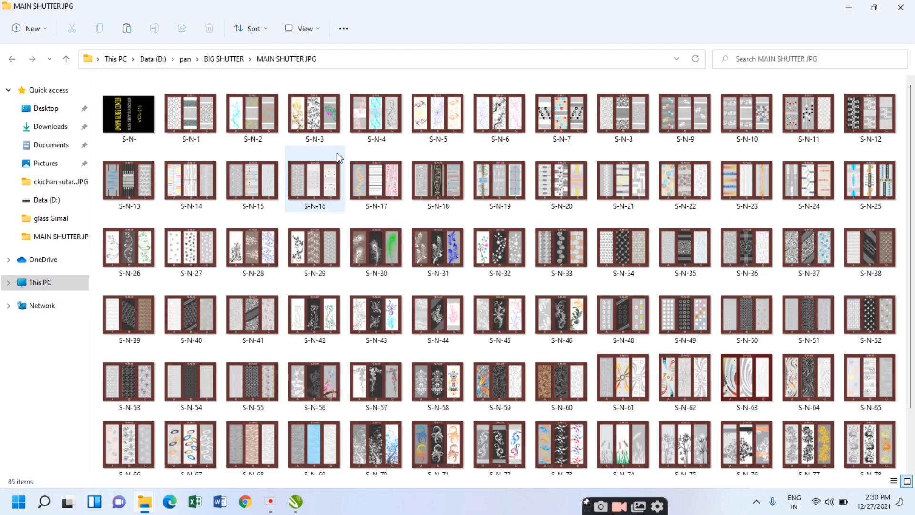
pyautogui.click(12, 59)
pyautogui.doubleClick(189, 139)
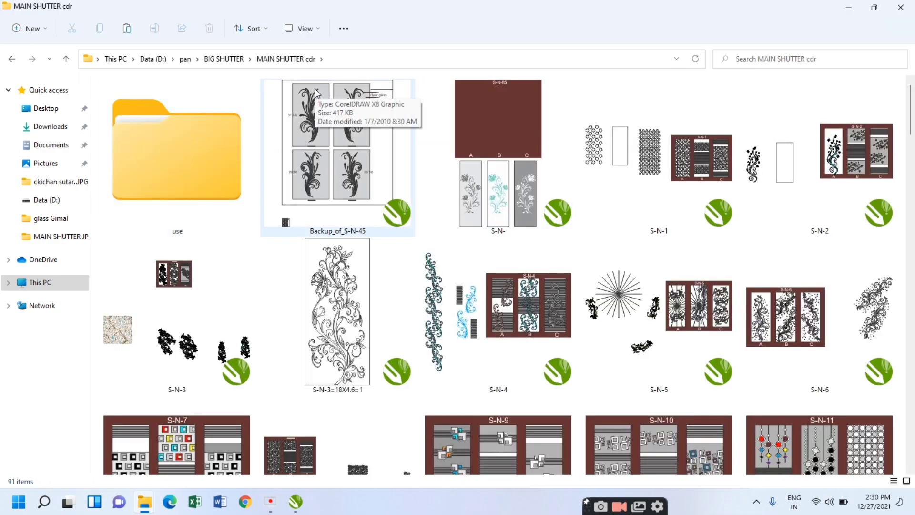
pyautogui.scroll(-6, 493, 222)
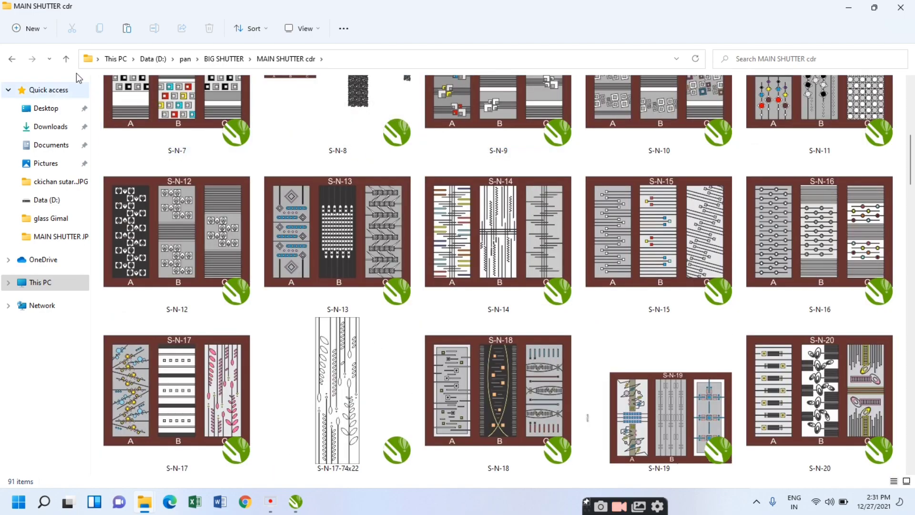
pyautogui.click(12, 59)
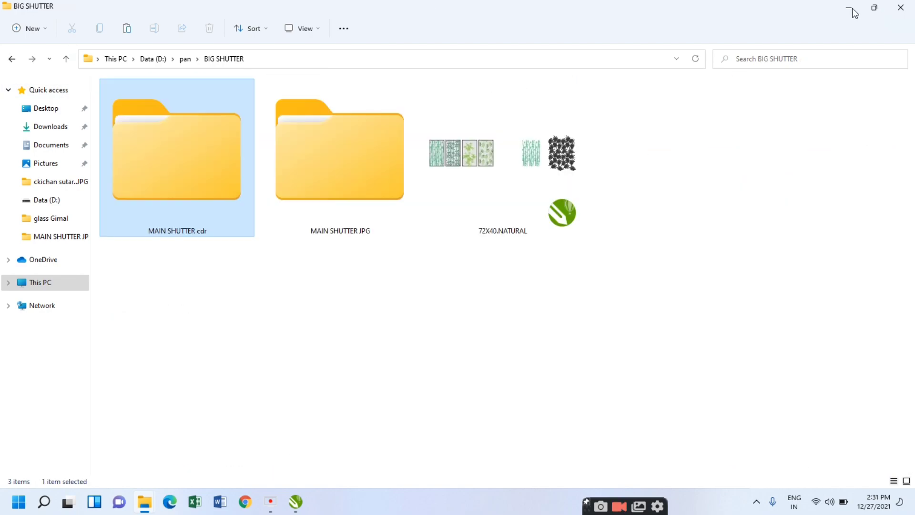
# Step: Switch to CorelDRAW and paste the copied floral design file into the Untitled-2 document
pyautogui.click(847, 8)
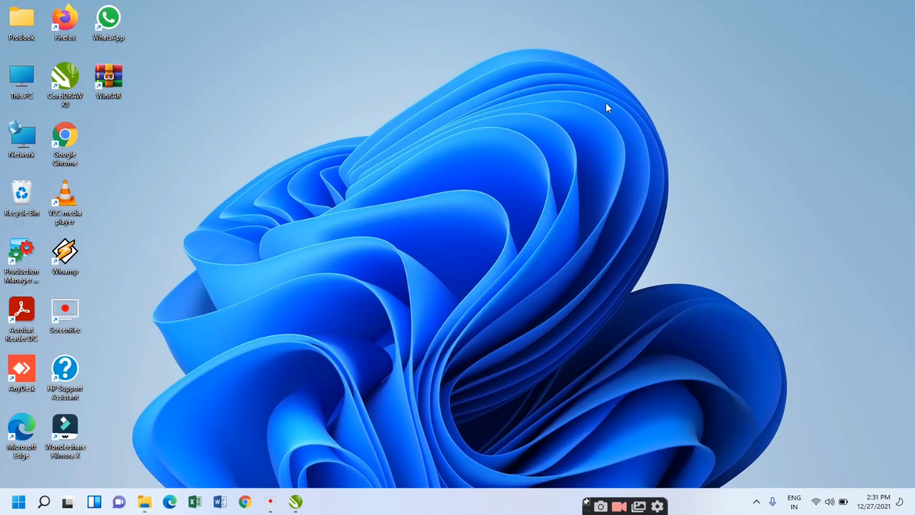
pyautogui.click(299, 502)
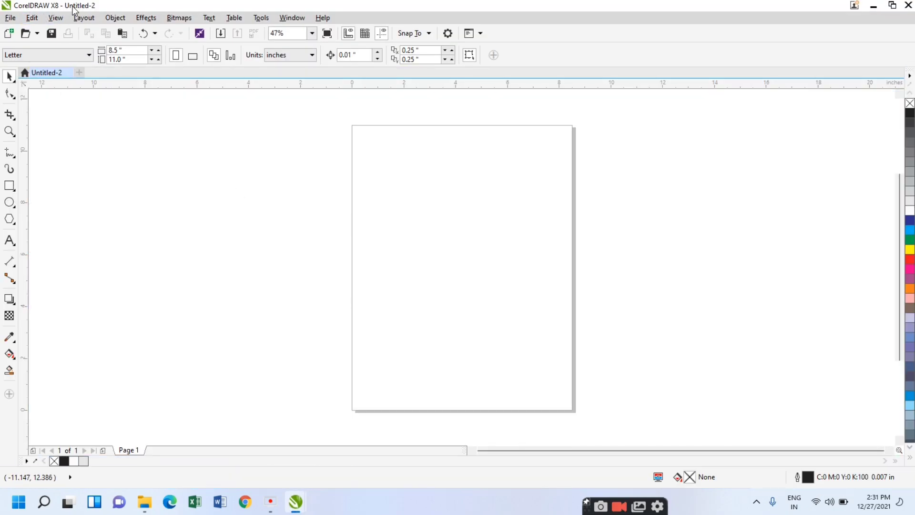
pyautogui.rightClick(393, 153)
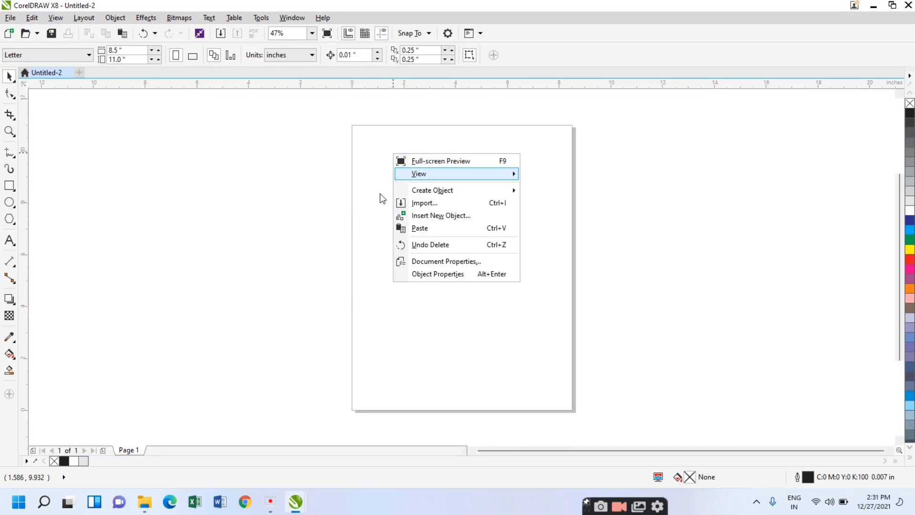
pyautogui.click(431, 232)
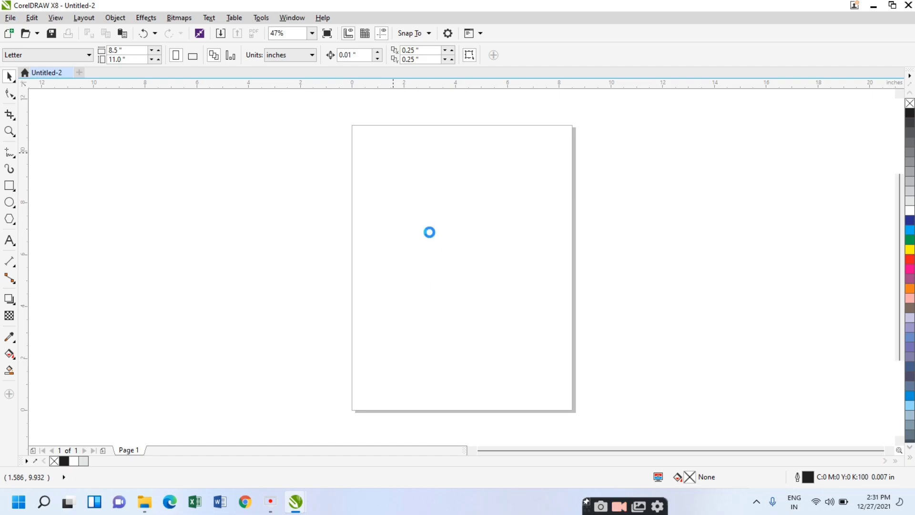
pyautogui.scroll(-5, 468, 266)
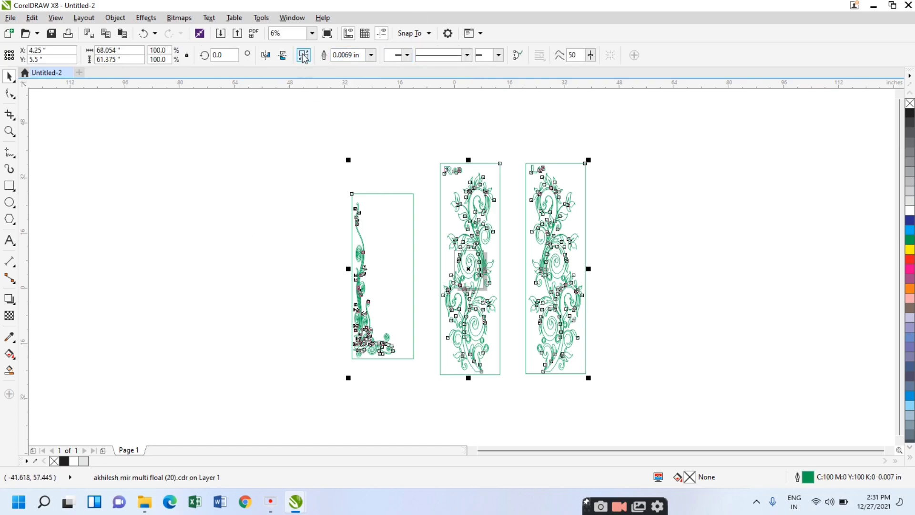
# Step: Ungroup the pasted artwork and delete the shorter framed panel with the corner floral border
pyautogui.click(305, 59)
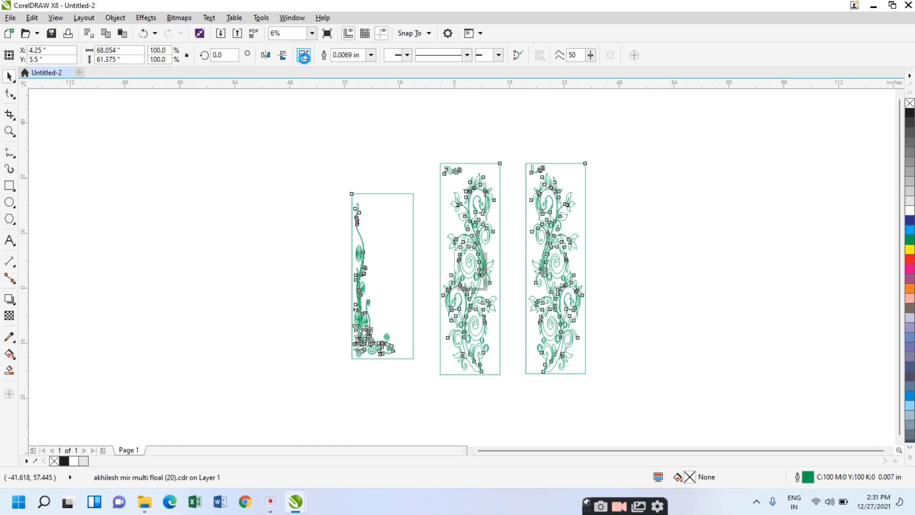
pyautogui.moveTo(290, 156); pyautogui.dragTo(431, 383)
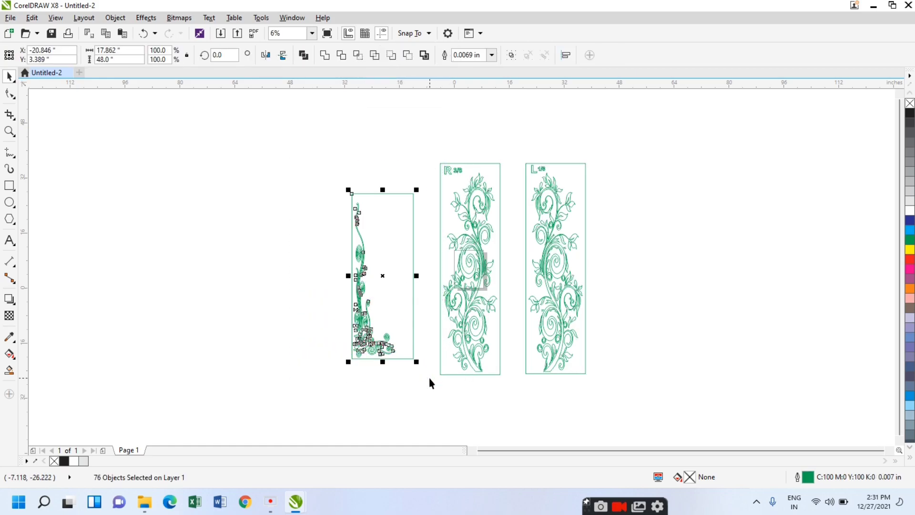
pyautogui.press('Delete')
# Step: Delete the R and L size labels from the upper corners of the two remaining floral panels
pyautogui.moveTo(387, 133); pyautogui.dragTo(462, 177)
pyautogui.press('Delete')
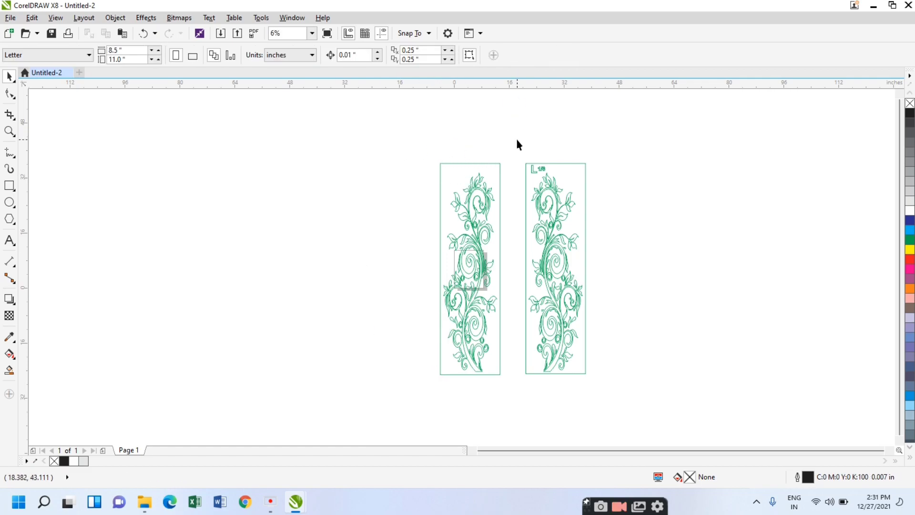
pyautogui.moveTo(552, 177); pyautogui.dragTo(568, 202)
pyautogui.press('Delete')
# Step: Move the right-hand floral panel with its frame close beside the other panel, centred at about X 23 in, Y 5.4 in
pyautogui.moveTo(511, 148); pyautogui.dragTo(602, 355)
pyautogui.scroll(2, 532, 170)
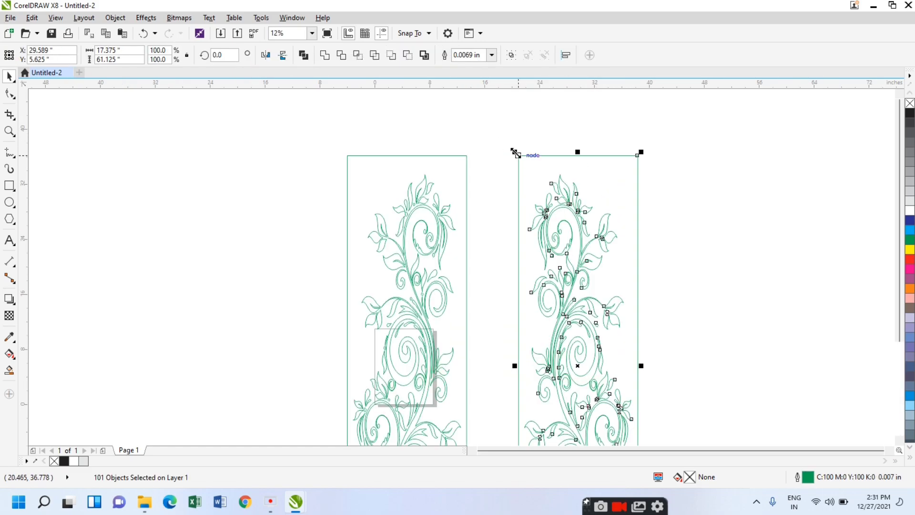
pyautogui.moveTo(515, 149); pyautogui.dragTo(474, 159)
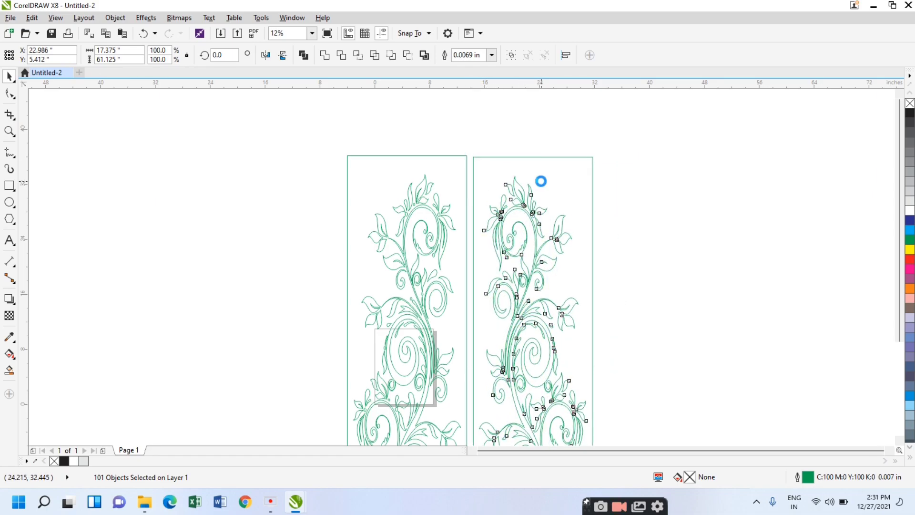
# Step: Nudge the right-hand floral panel level with the other panel, centred at about X 22.98 in, Y 5.58 in
pyautogui.press('Left')
pyautogui.press('Left')
pyautogui.press('Left')
pyautogui.press('Left')
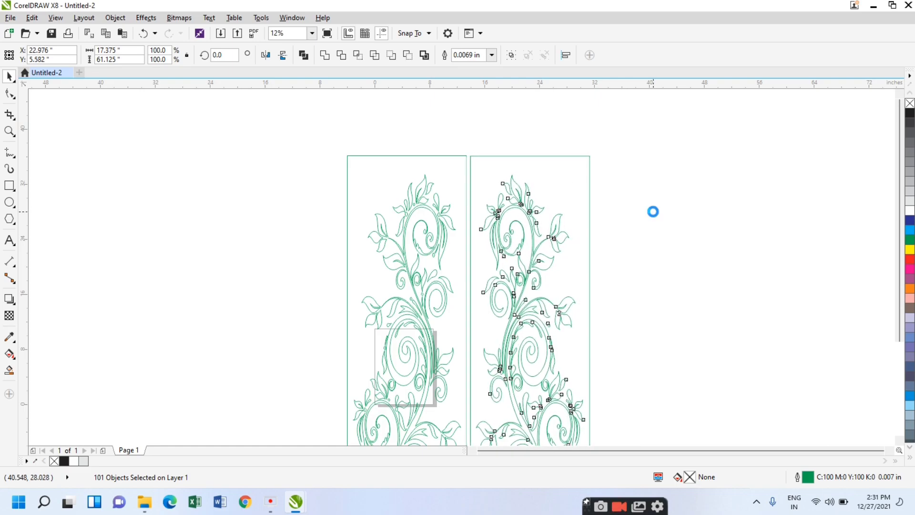
pyautogui.click(640, 216)
# Step: Move both floral panels together off the page and combine them into a single object
pyautogui.scroll(-1, 628, 208)
pyautogui.moveTo(424, 174); pyautogui.dragTo(669, 437)
pyautogui.moveTo(548, 302); pyautogui.dragTo(419, 305)
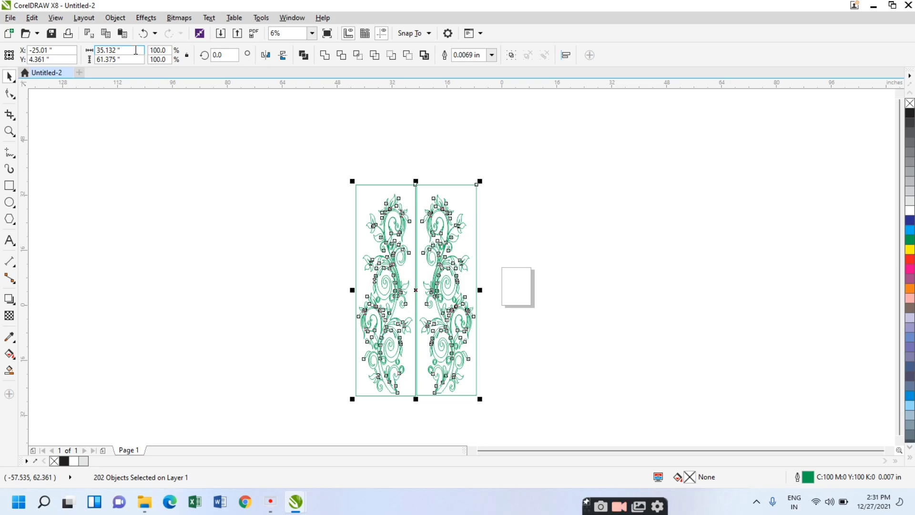
pyautogui.click(303, 55)
pyautogui.click(447, 241)
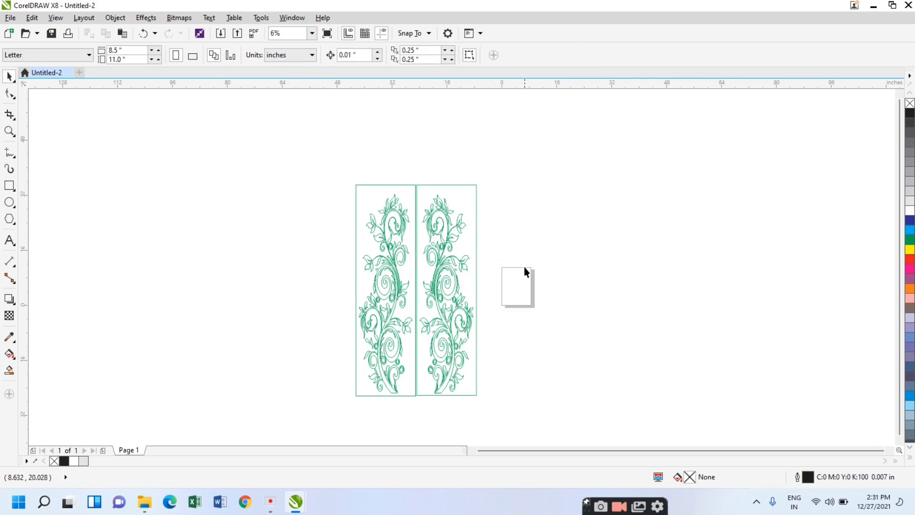
# Step: Set the page size to 50 × 50 in and move the combined panels clear of the page
pyautogui.click(127, 50)
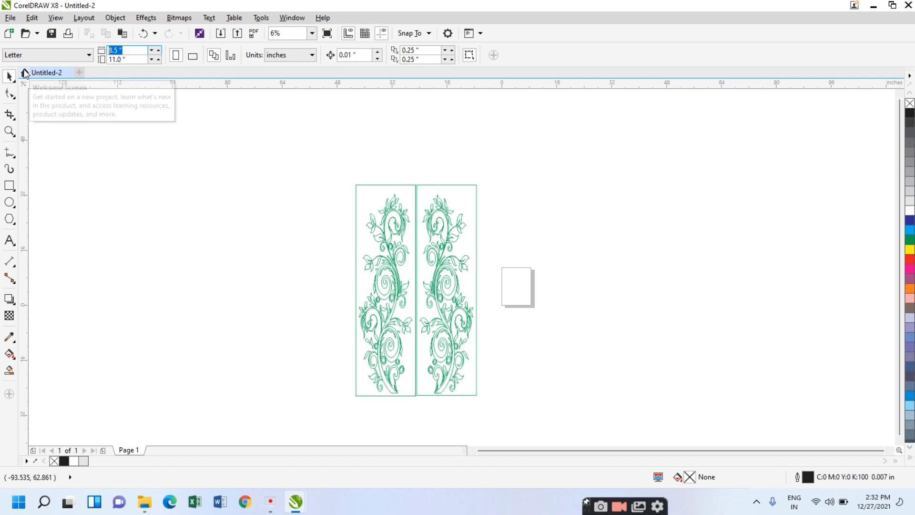
pyautogui.press('Tab')
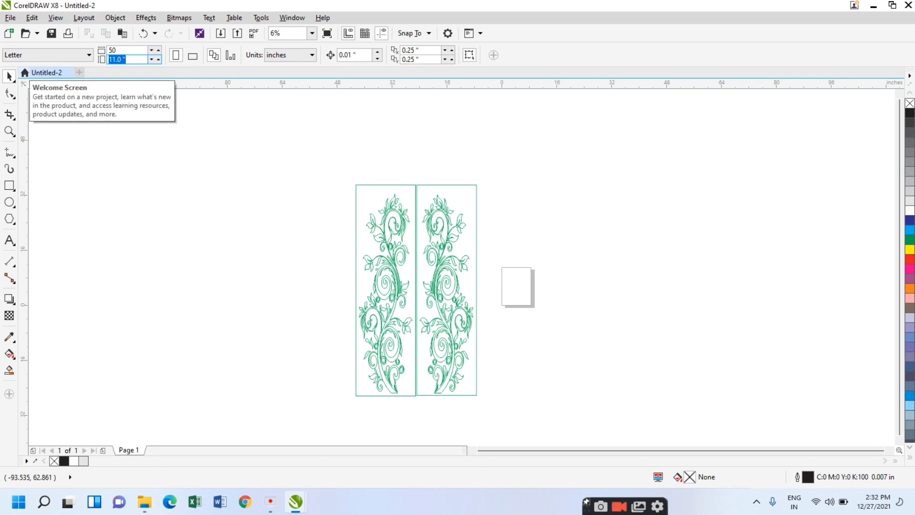
pyautogui.press('Return')
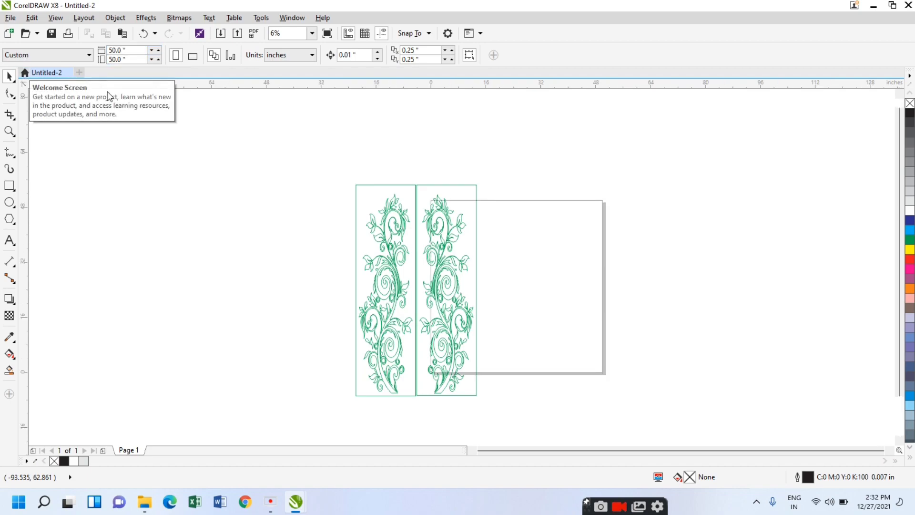
pyautogui.moveTo(406, 219); pyautogui.dragTo(270, 199)
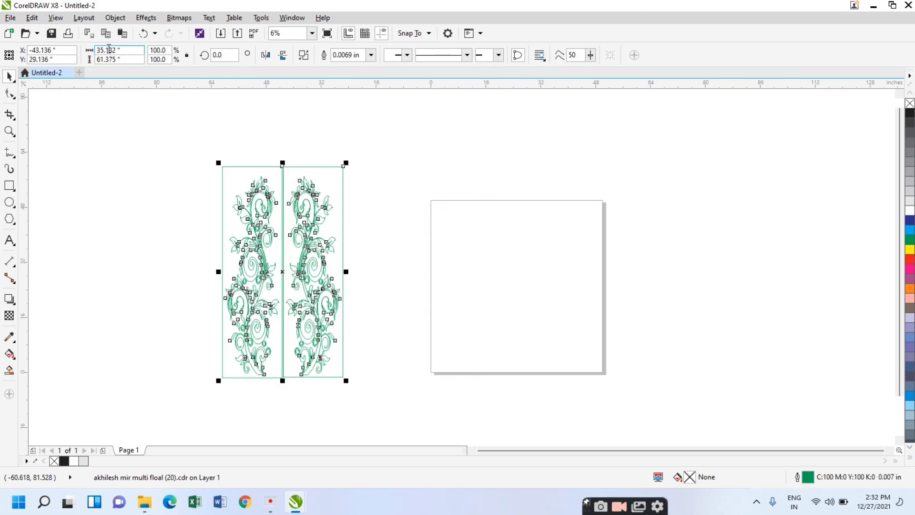
# Step: Set the page width and height to 100 in each
pyautogui.click(144, 162)
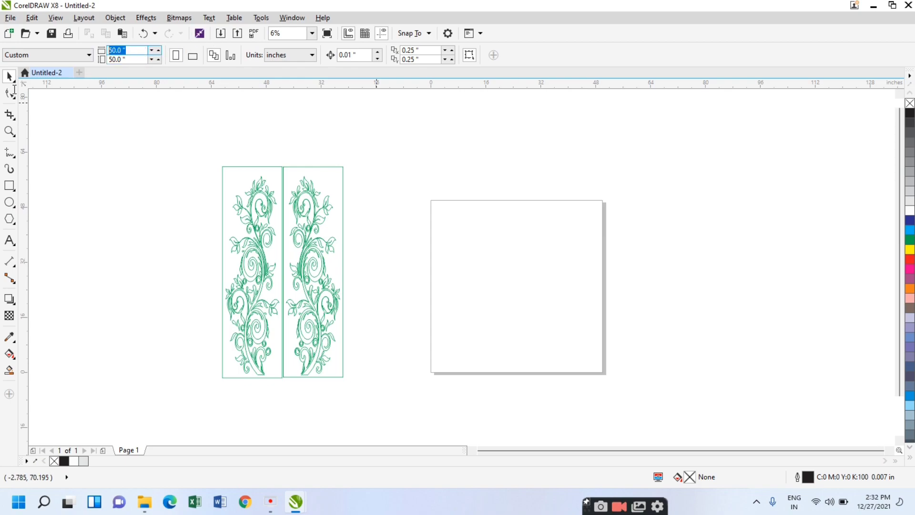
pyautogui.write('10')
pyautogui.press('Tab')
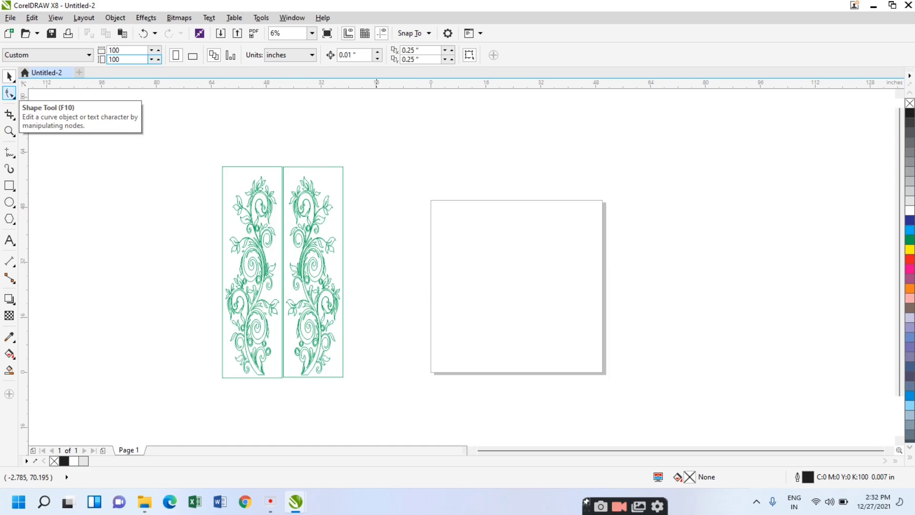
pyautogui.press('Return')
# Step: Move the combined floral panels onto the page, centred at about X 54.1 in, Y 56.5 in
pyautogui.scroll(-2, 276, 174)
pyautogui.click(266, 200)
pyautogui.moveTo(278, 198); pyautogui.dragTo(401, 194)
pyautogui.scroll(2, 403, 190)
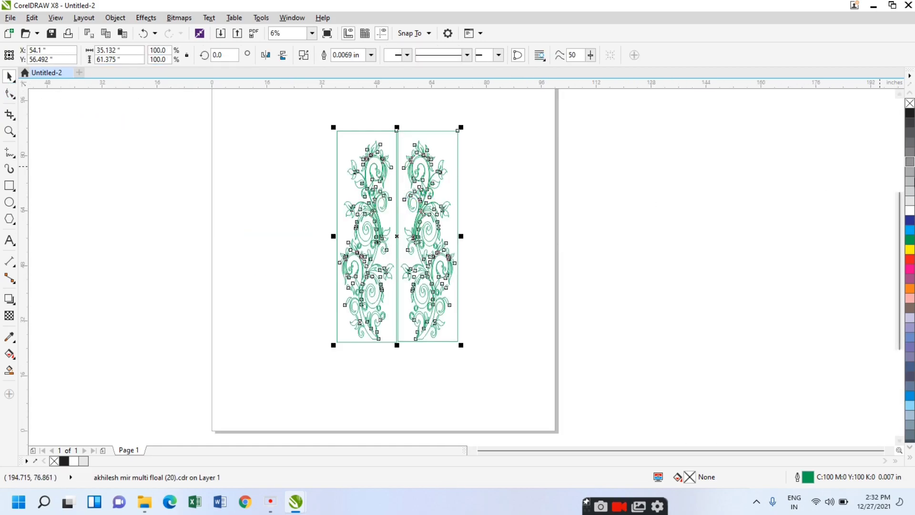
# Step: Fill the combined floral panels with solid black
pyautogui.click(909, 185)
pyautogui.click(524, 220)
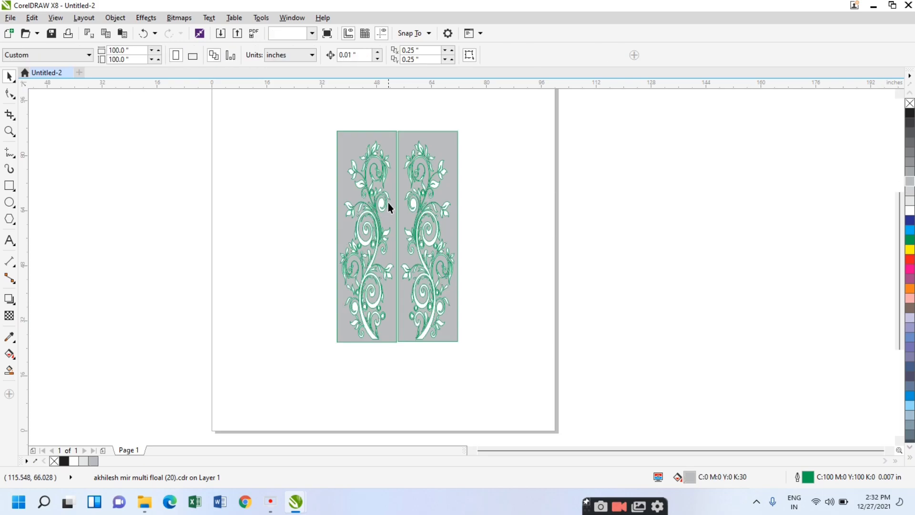
pyautogui.scroll(2, 431, 152)
pyautogui.click(910, 132)
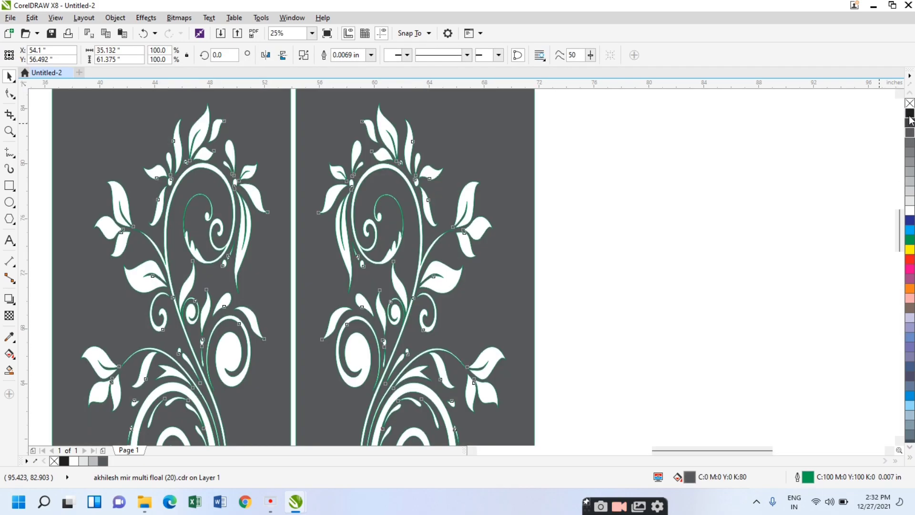
pyautogui.scroll(-2, 663, 209)
pyautogui.press('Escape')
pyautogui.scroll(-2, 477, 215)
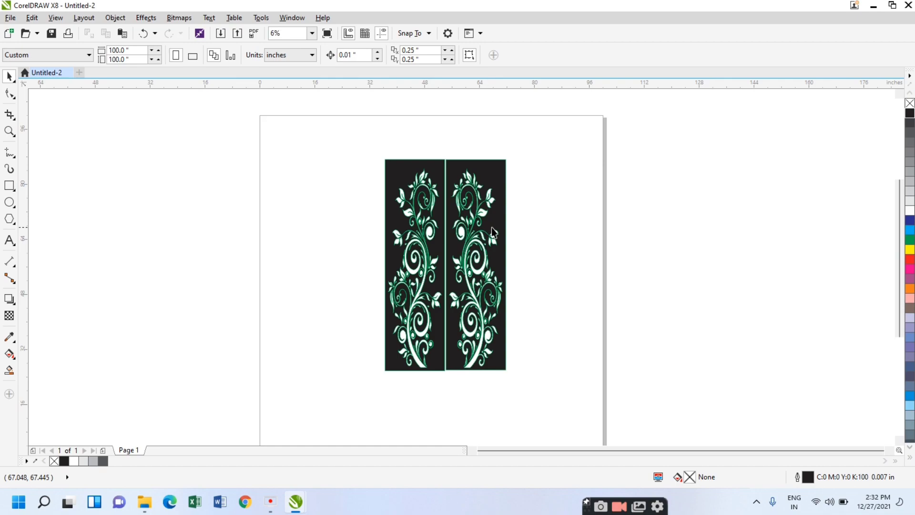
# Step: Draw a rectangle about 37.8 in wide and 63.7 in high around the two black panels
pyautogui.click(9, 188)
pyautogui.moveTo(380, 155); pyautogui.dragTo(511, 374)
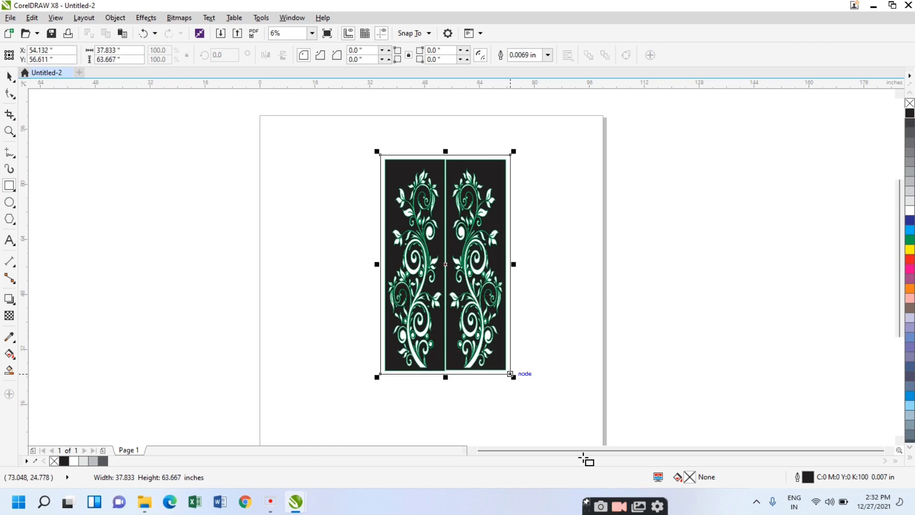
pyautogui.click(9, 77)
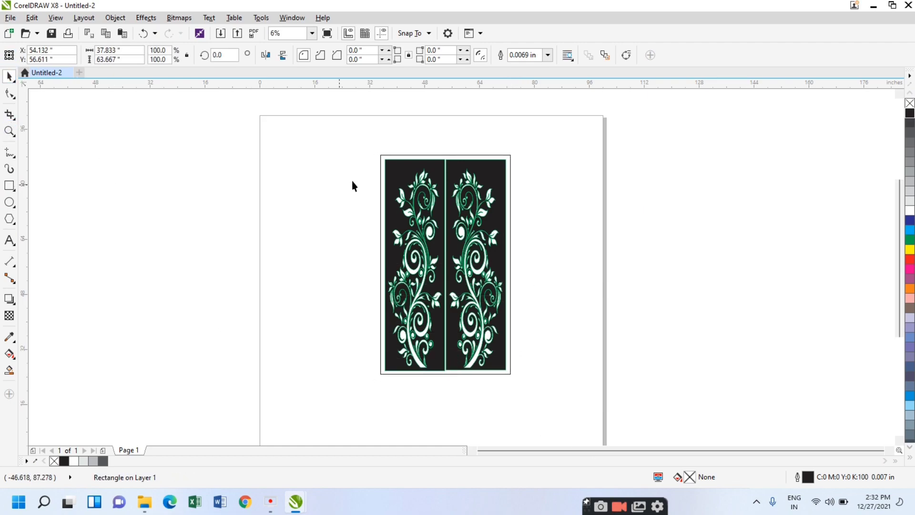
# Step: Move the rectangle off to the side and align it to the panels' centre horizontally and vertically
pyautogui.click(352, 184)
pyautogui.moveTo(152, 158); pyautogui.dragTo(180, 171)
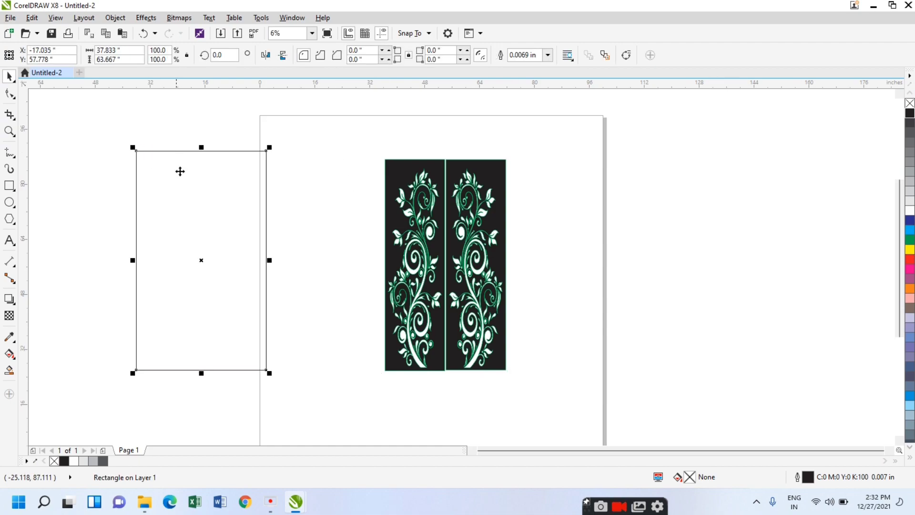
pyautogui.keyDown('shift'); pyautogui.click(419, 259); pyautogui.keyUp('shift')
pyautogui.press('c')
pyautogui.press('e')
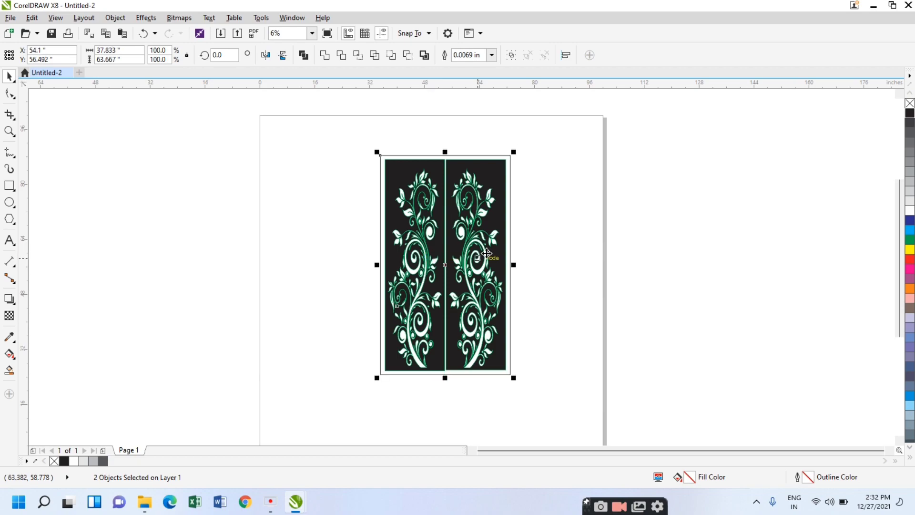
# Step: Group the outer rectangle with the combined floral panels
pyautogui.click(530, 231)
pyautogui.moveTo(329, 139); pyautogui.dragTo(577, 408)
pyautogui.hotkey('ctrl', 'g')
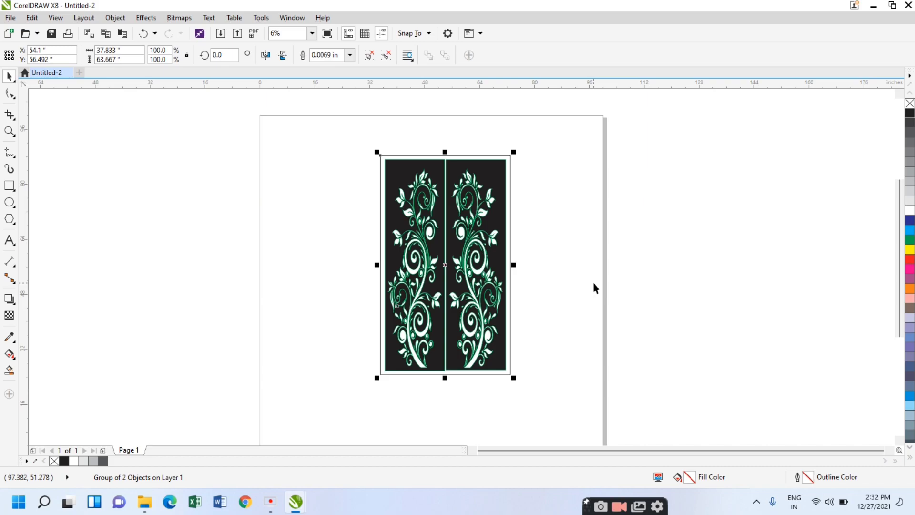
# Step: Export the current document as a PDF named "pdf glass art" in the y.1jpg folder with the Document Distribution preset
pyautogui.hotkey('ctrl', 'e')
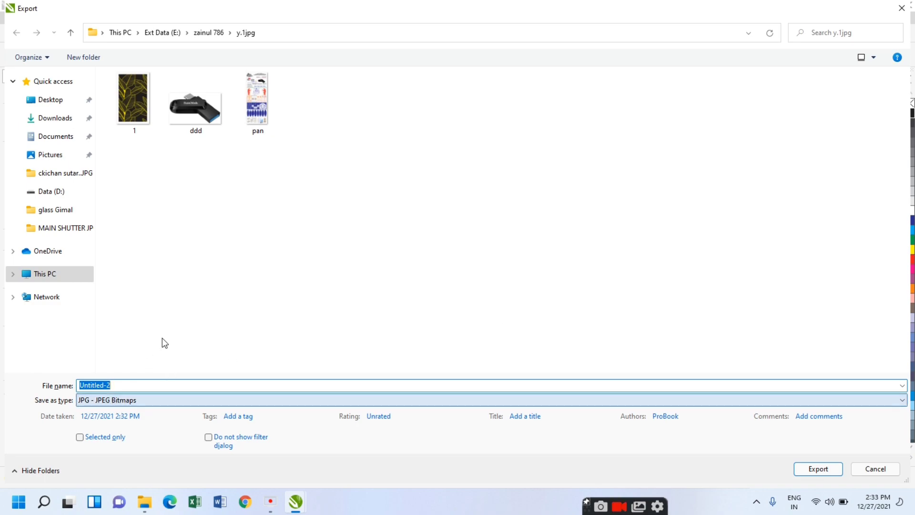
pyautogui.press('BackSpace')
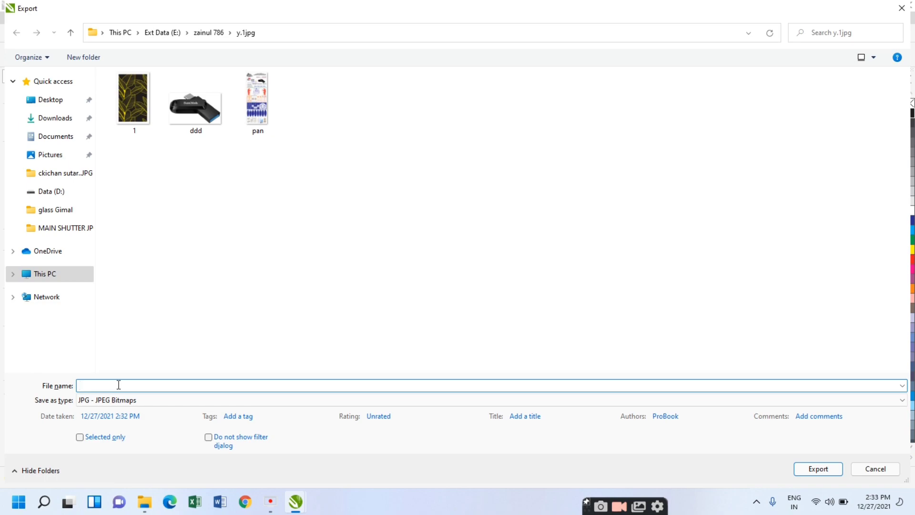
pyautogui.write('p')
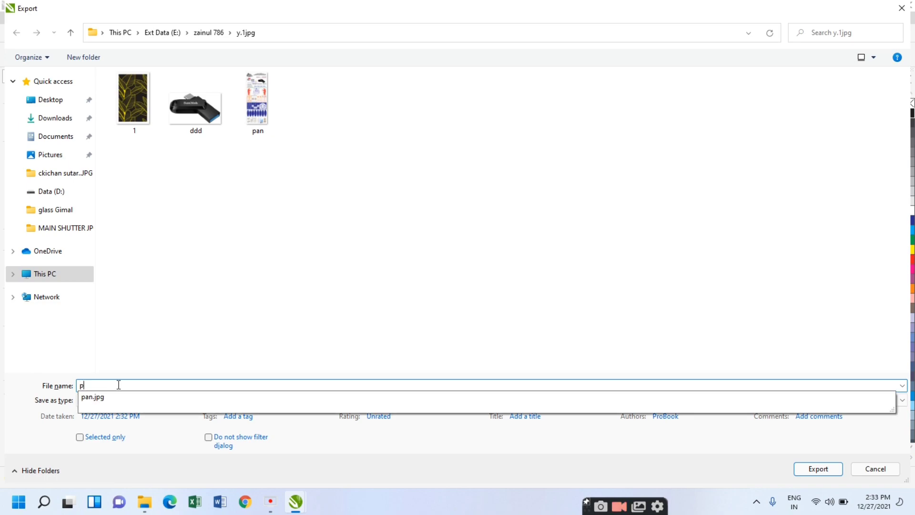
pyautogui.write('df glass art')
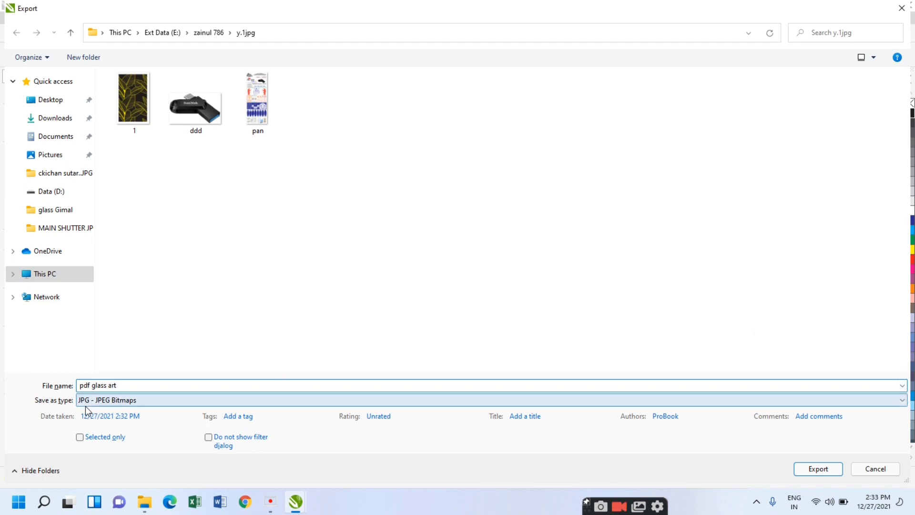
pyautogui.click(902, 400)
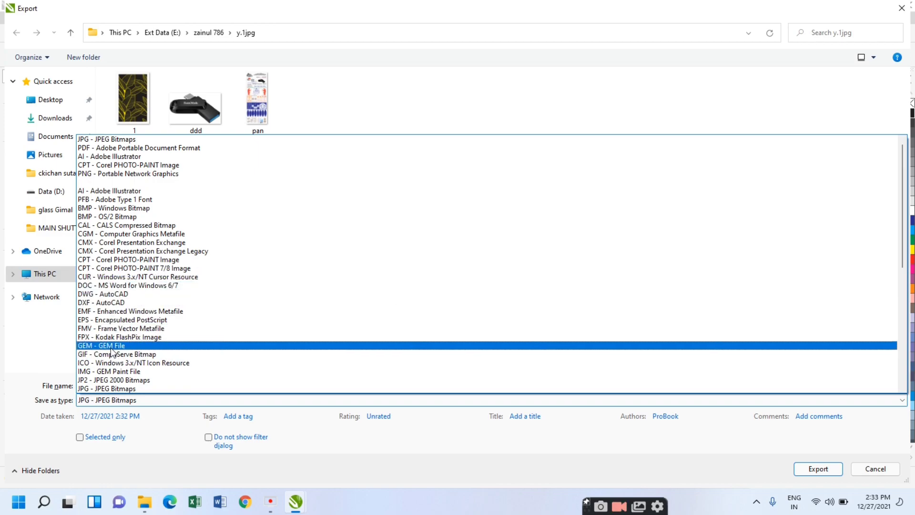
pyautogui.scroll(-3, 111, 352)
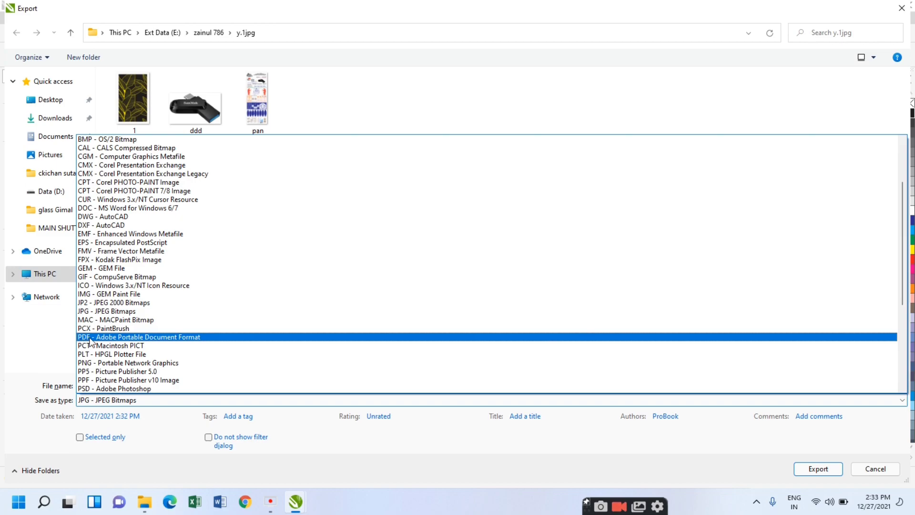
pyautogui.click(90, 337)
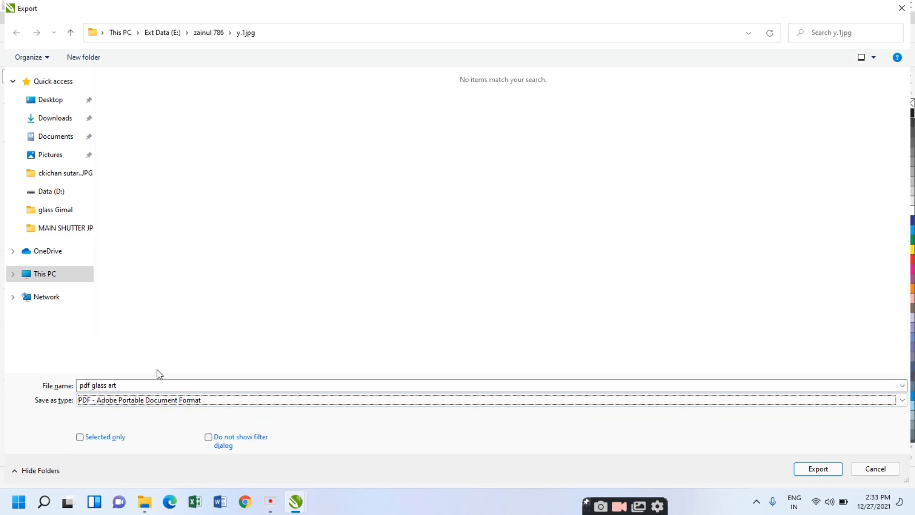
pyautogui.click(819, 471)
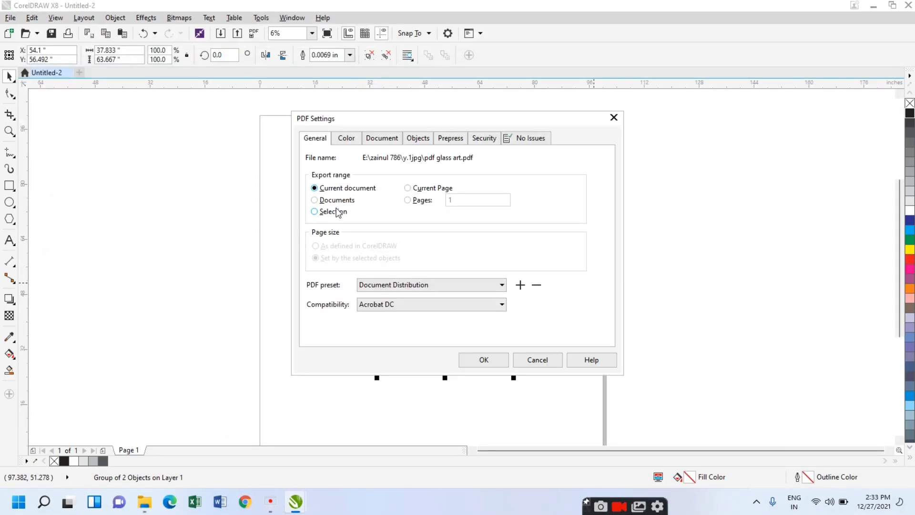
pyautogui.click(484, 361)
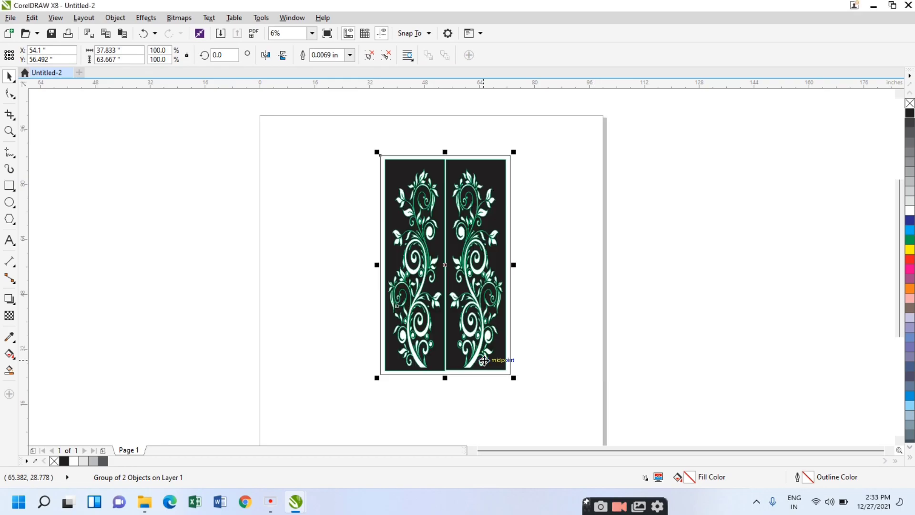
# Step: Switch to File Explorer and open the y.1jpg folder on the Ext Data (E:) drive to check the exported PDF
pyautogui.click(868, 7)
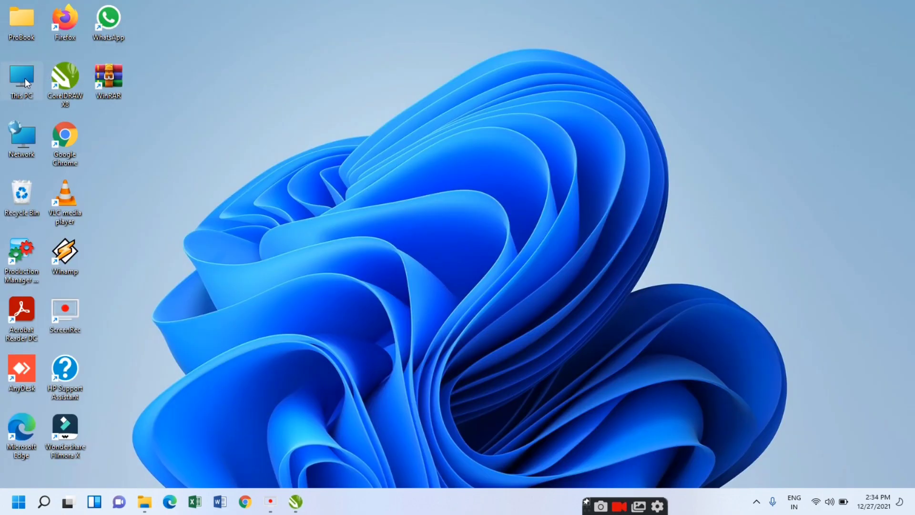
pyautogui.doubleClick(25, 80)
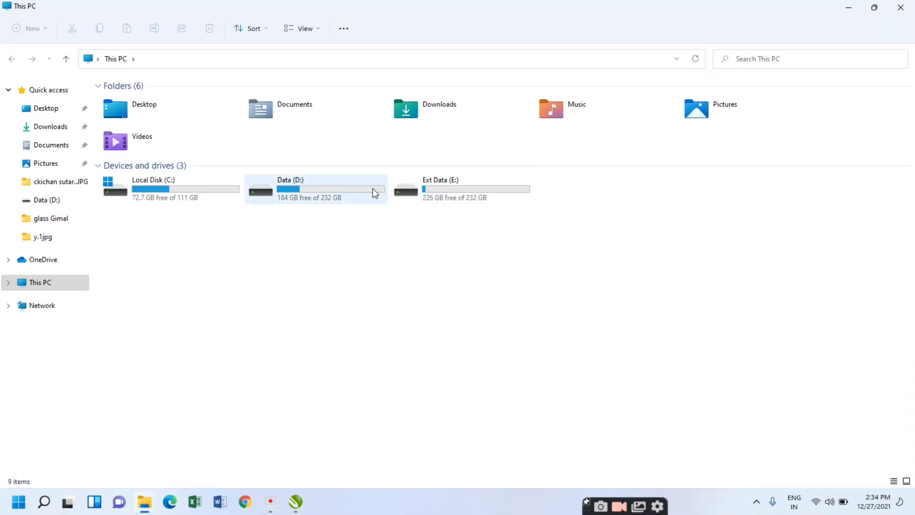
pyautogui.doubleClick(454, 184)
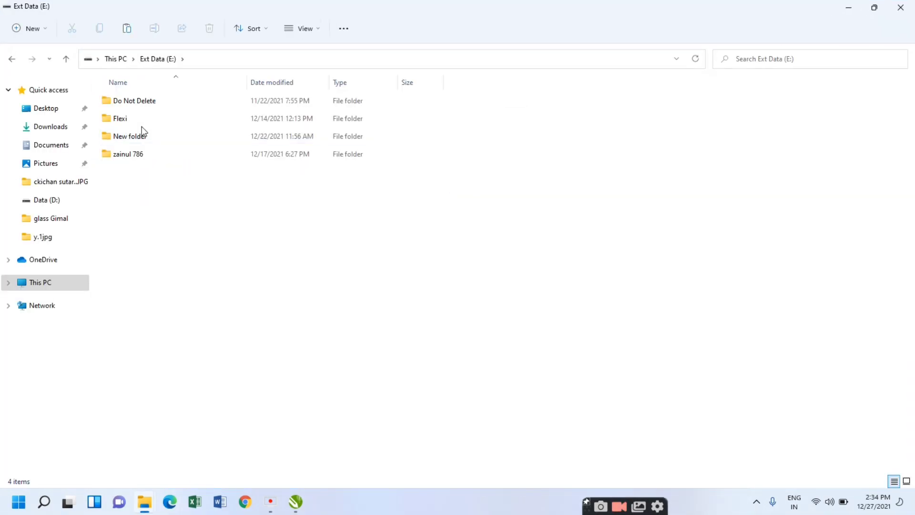
pyautogui.doubleClick(131, 155)
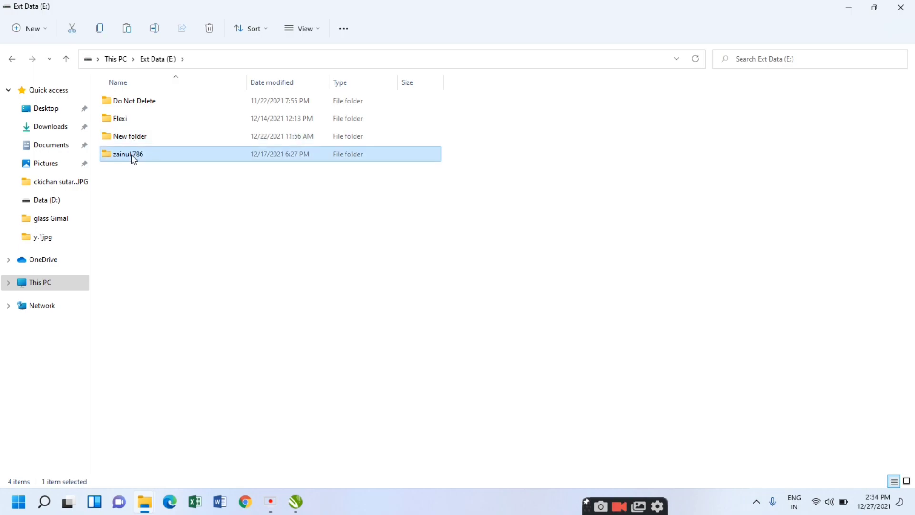
pyautogui.doubleClick(125, 119)
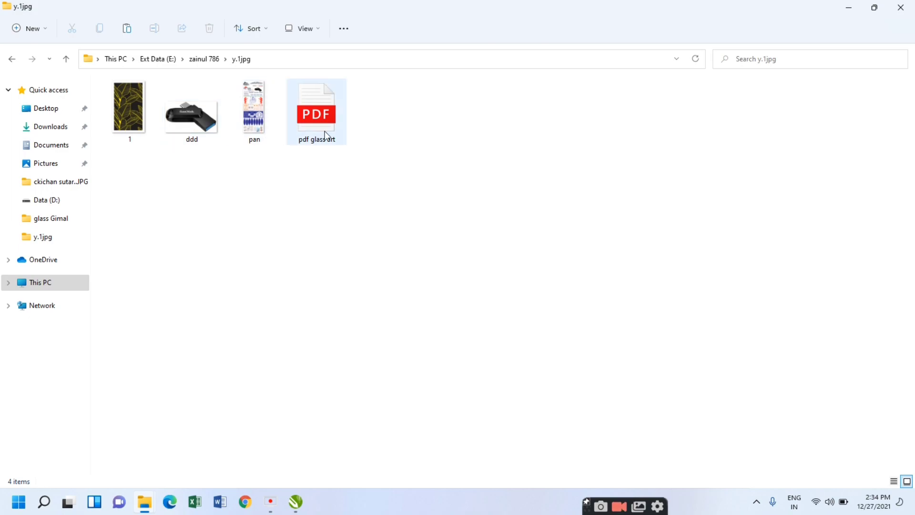
# Step: Switch back to CorelDRAW and delete the grouped floral design from the page
pyautogui.click(852, 10)
pyautogui.click(299, 509)
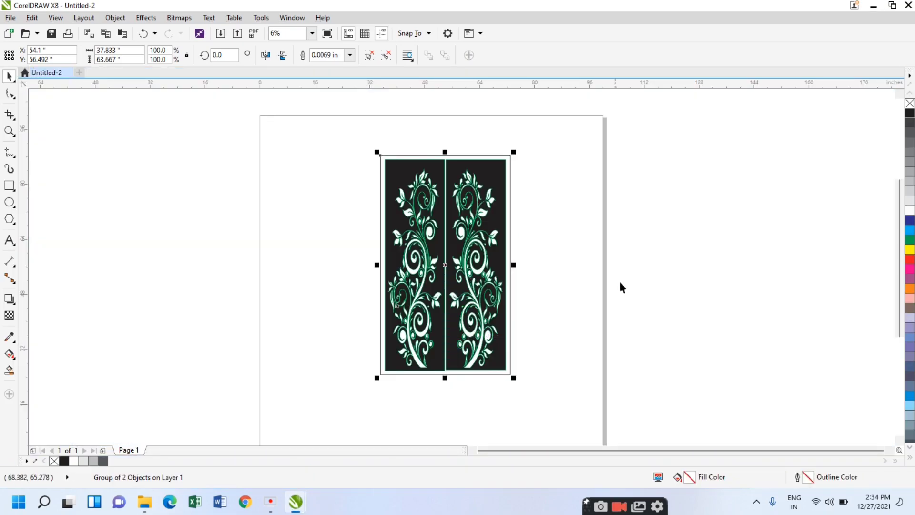
pyautogui.moveTo(326, 146); pyautogui.dragTo(583, 419)
pyautogui.press('Delete')
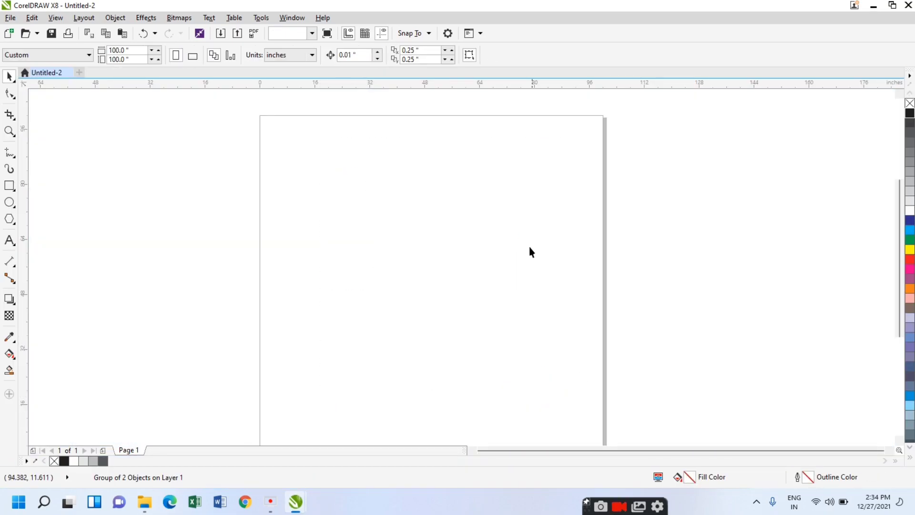
pyautogui.scroll(-3, 529, 246)
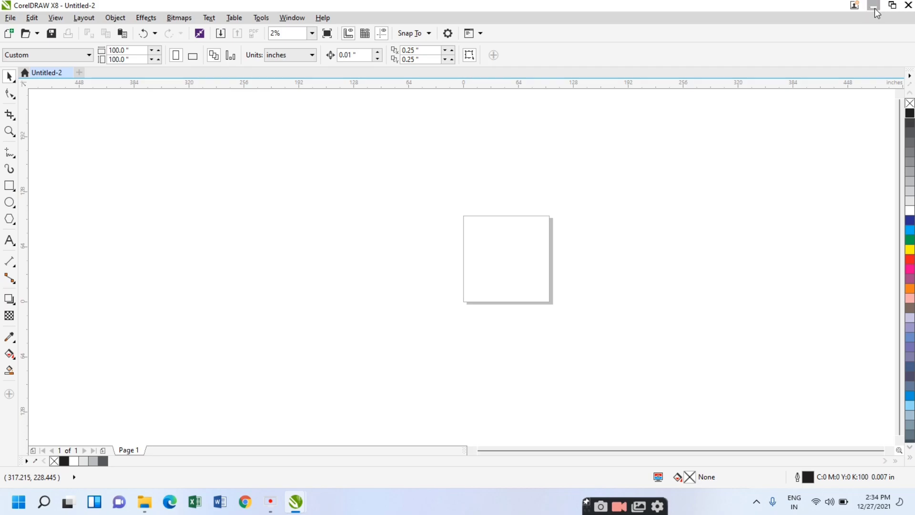
# Step: Switch to File Explorer and copy the "pdf glass art" file in the y.1jpg folder
pyautogui.click(874, 8)
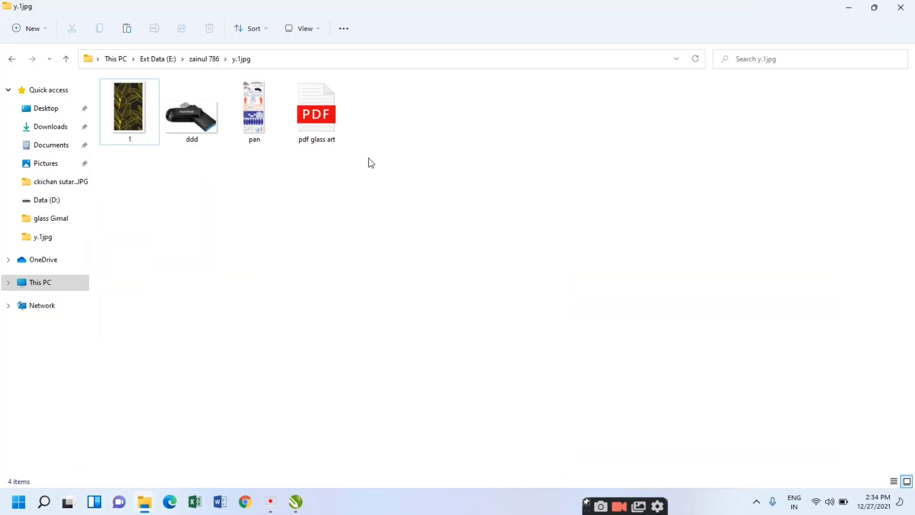
pyautogui.click(317, 139)
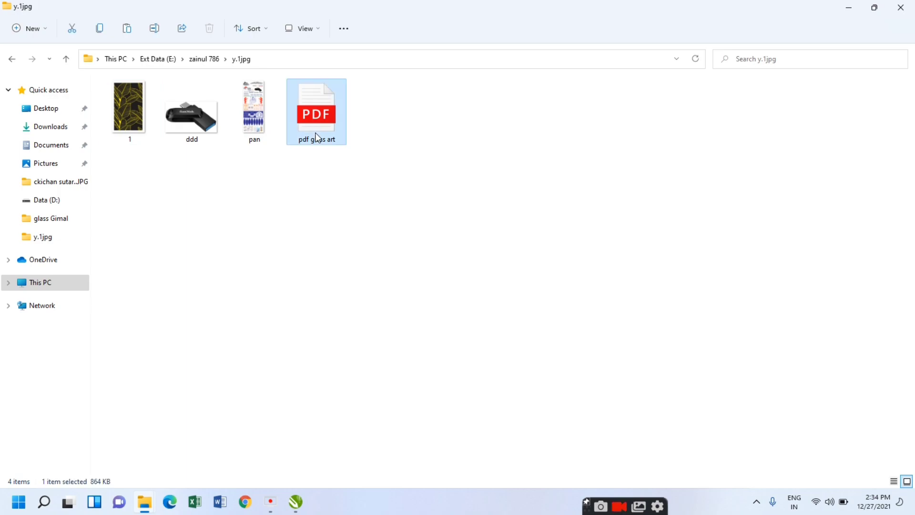
pyautogui.rightClick(318, 136)
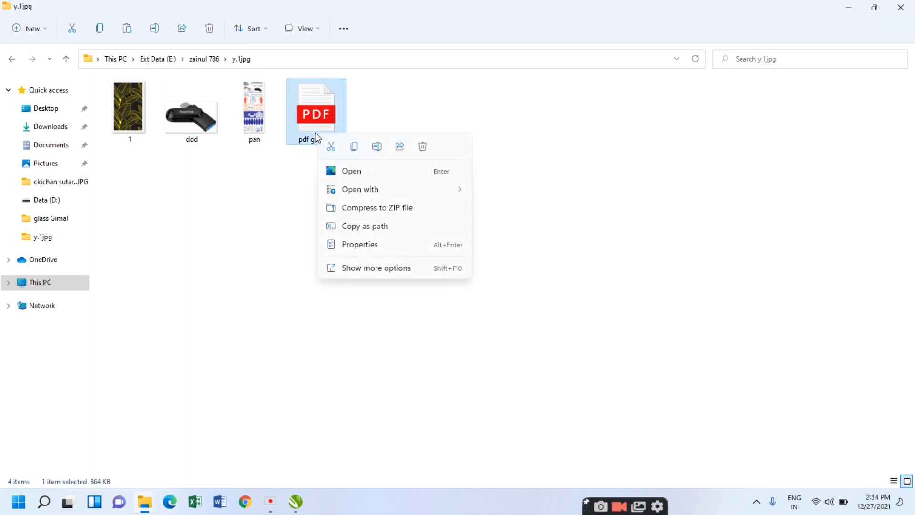
pyautogui.click(355, 148)
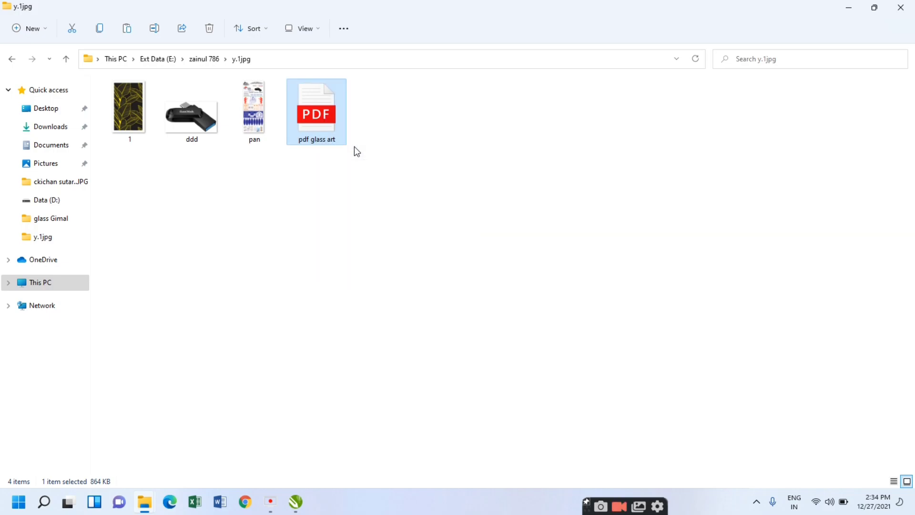
# Step: Switch back to CorelDRAW and paste the copied PDF onto the page, importing its text as curves
pyautogui.click(857, 7)
pyautogui.click(296, 502)
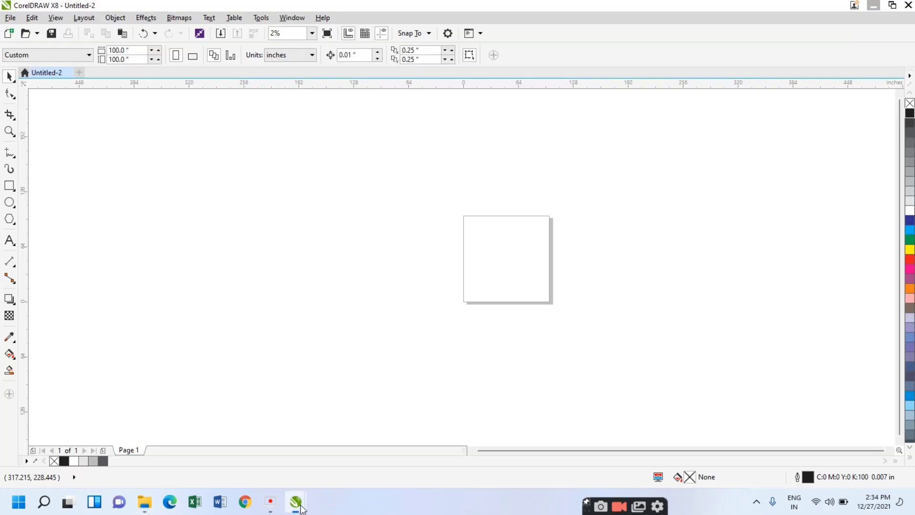
pyautogui.rightClick(373, 191)
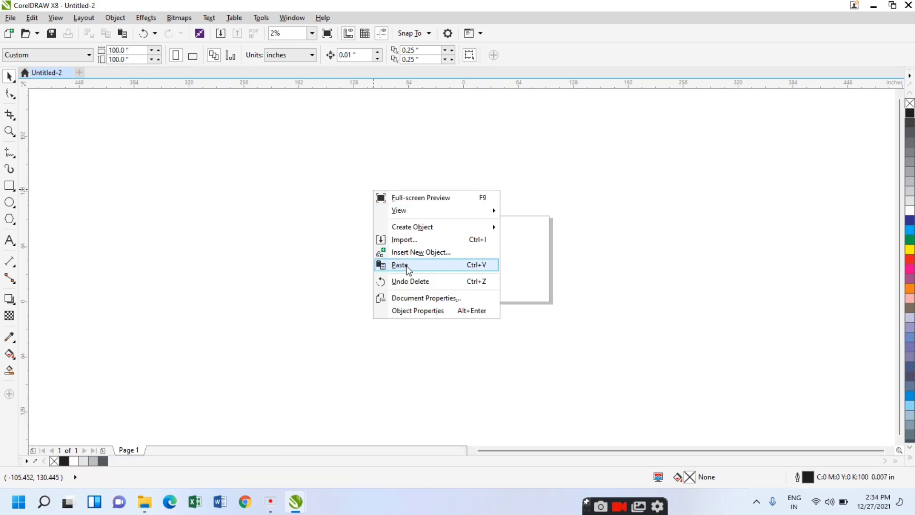
pyautogui.click(399, 265)
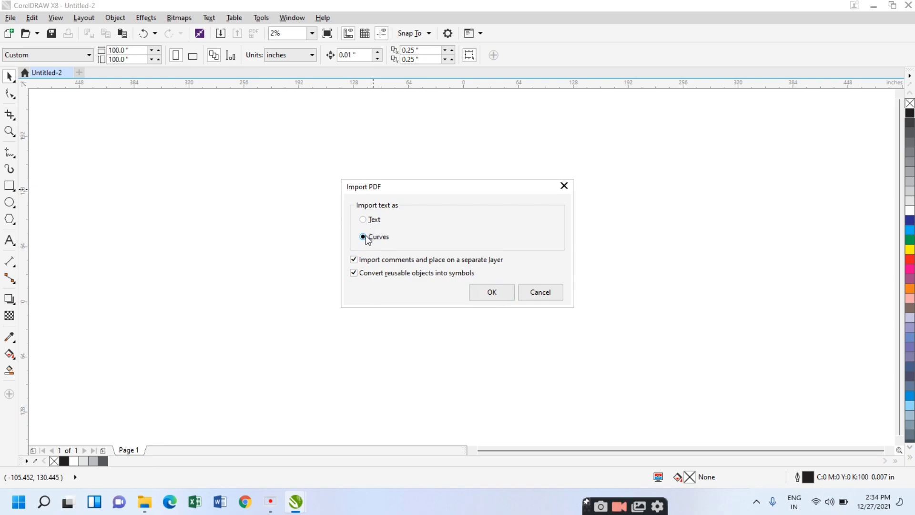
pyautogui.click(491, 291)
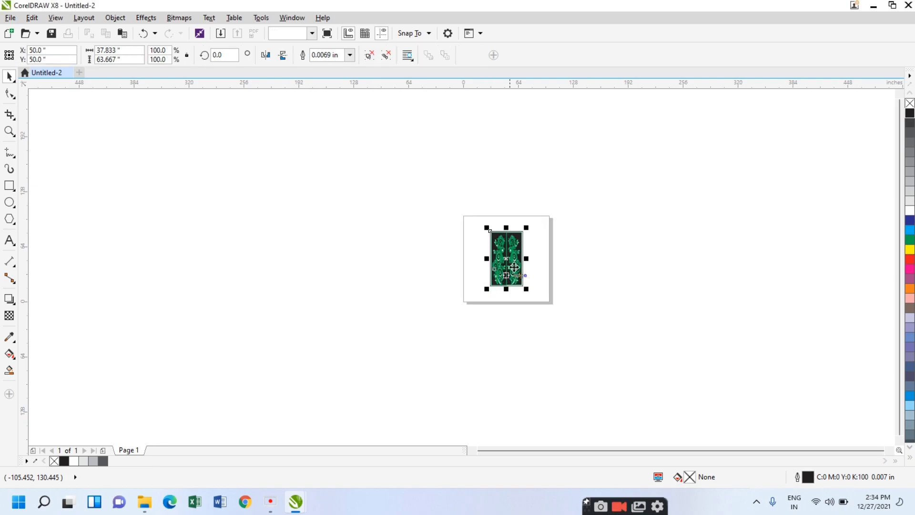
# Step: Ungroup the imported floral design and delete the outer rectangle around the two panels
pyautogui.scroll(3, 518, 257)
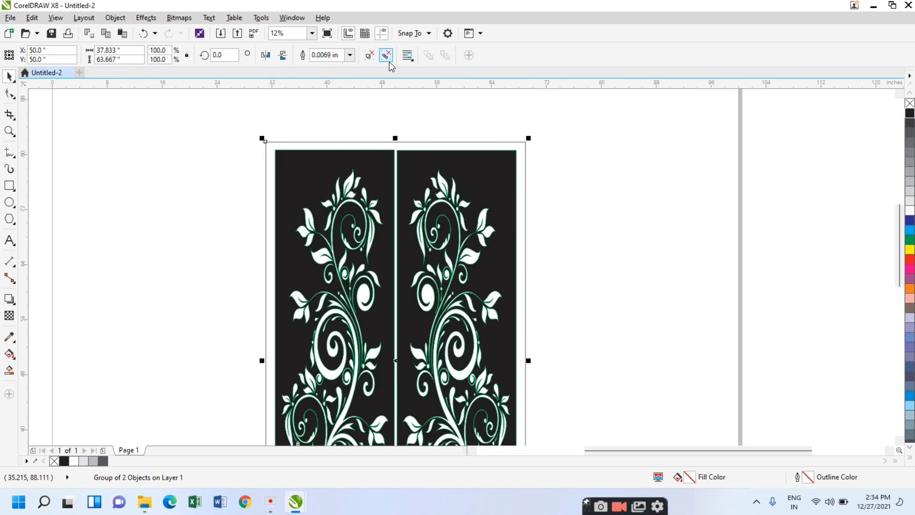
pyautogui.click(367, 58)
pyautogui.click(383, 142)
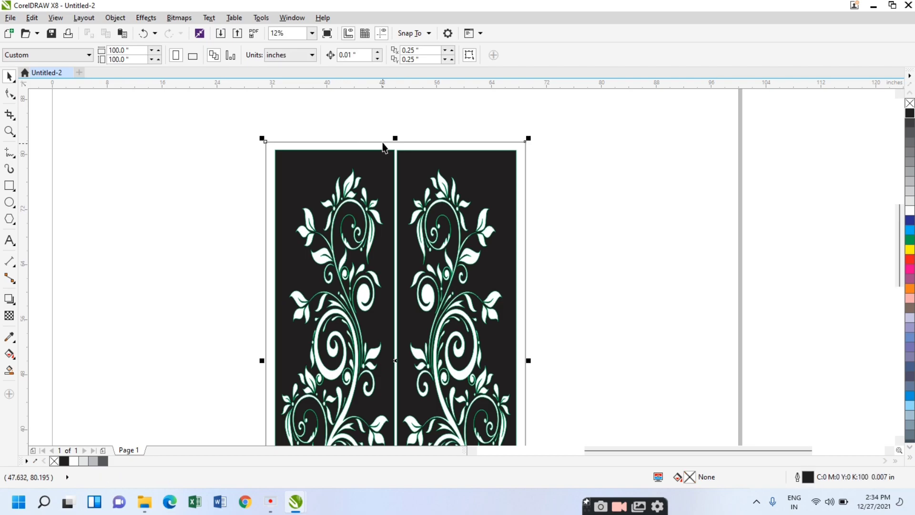
# Step: Break the combined floral panels apart into separate curves and remove their black fill
pyautogui.click(394, 168)
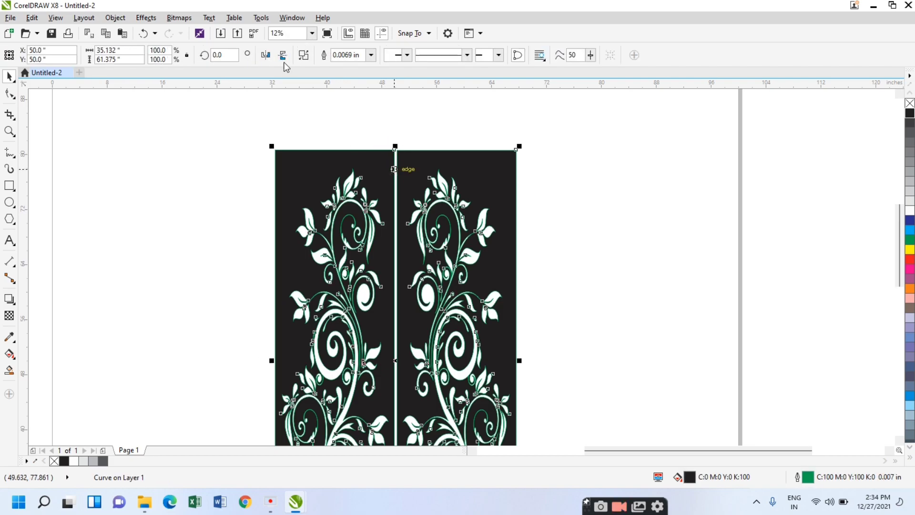
pyautogui.hotkey('ctrl', 'k')
pyautogui.scroll(-2, 376, 116)
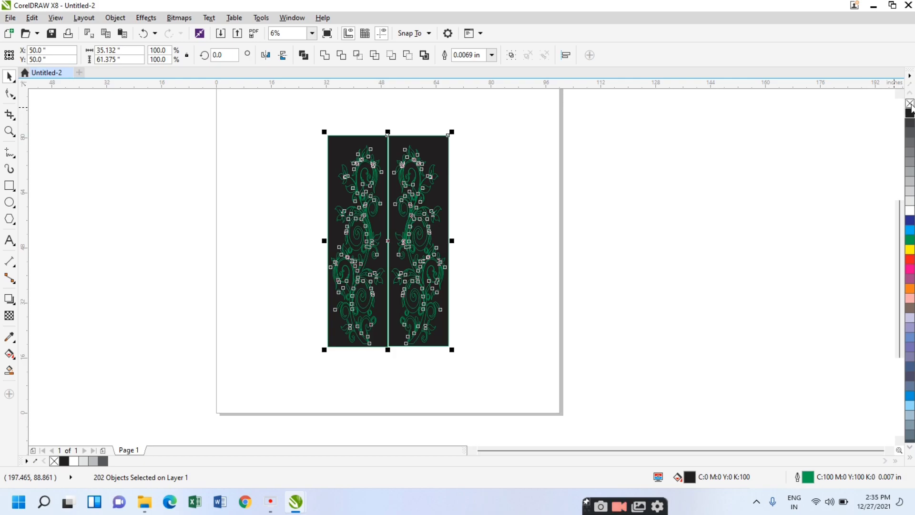
pyautogui.click(910, 105)
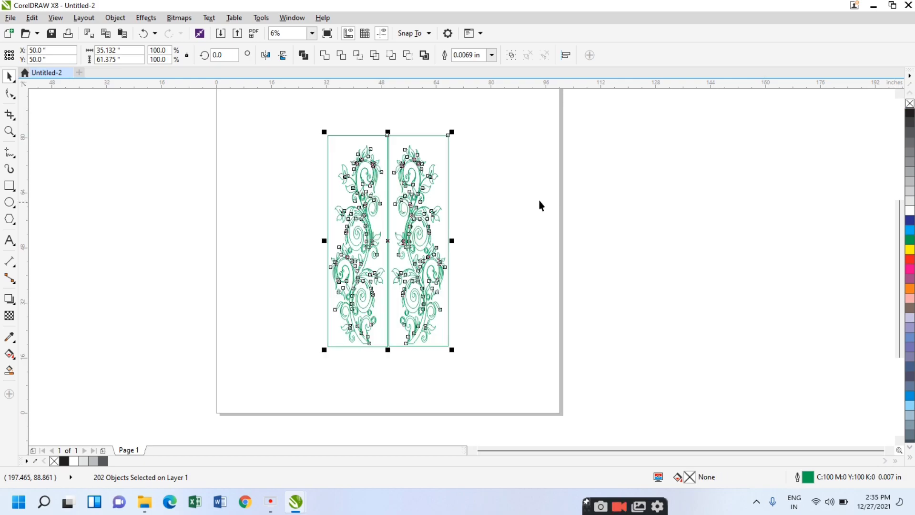
pyautogui.scroll(3, 411, 175)
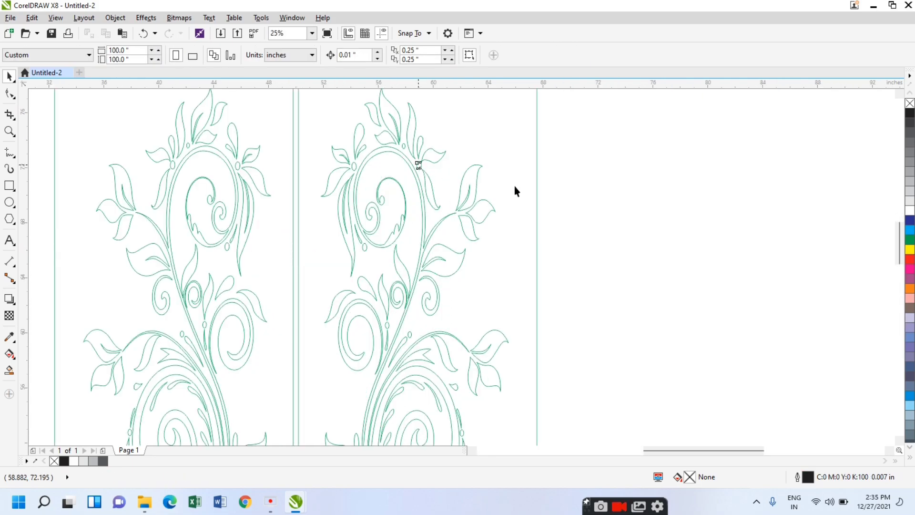
pyautogui.click(574, 180)
pyautogui.hotkey('ctrl', 'z')
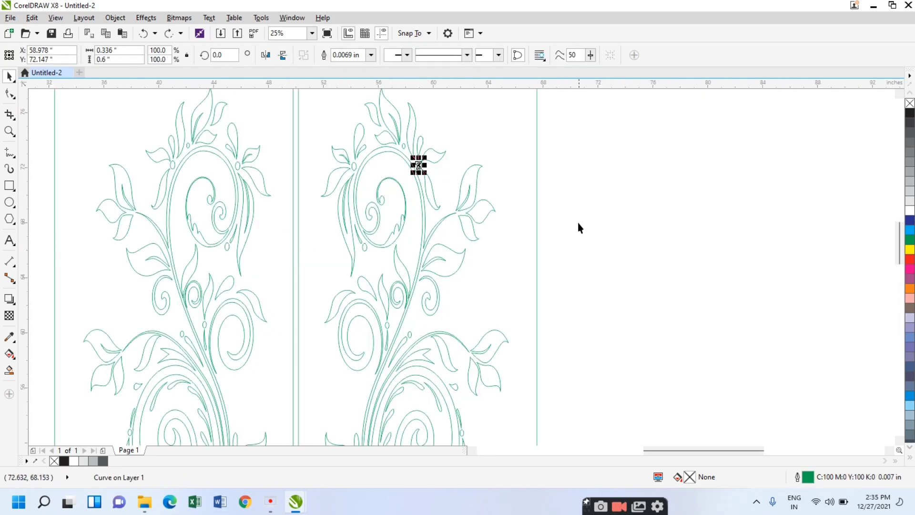
# Step: Select all the separate curves of both floral panels
pyautogui.scroll(-3, 577, 223)
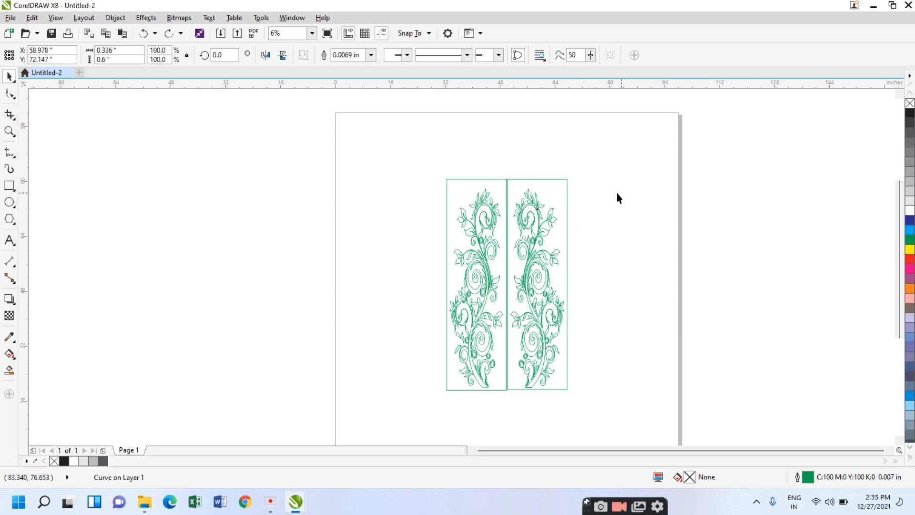
pyautogui.click(620, 229)
pyautogui.moveTo(417, 170); pyautogui.dragTo(589, 416)
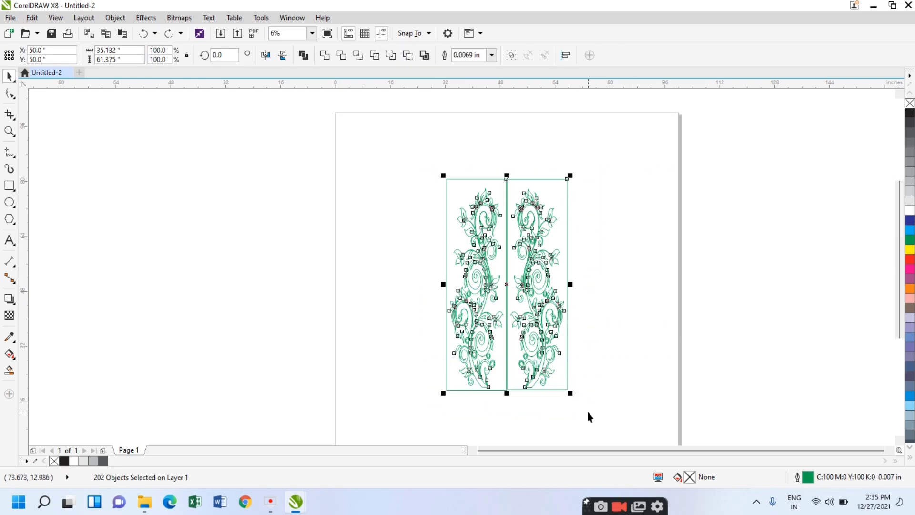
# Step: Switch to File Explorer and open the PDF SS folder inside the pan folder on the Data (D:) drive
pyautogui.click(874, 6)
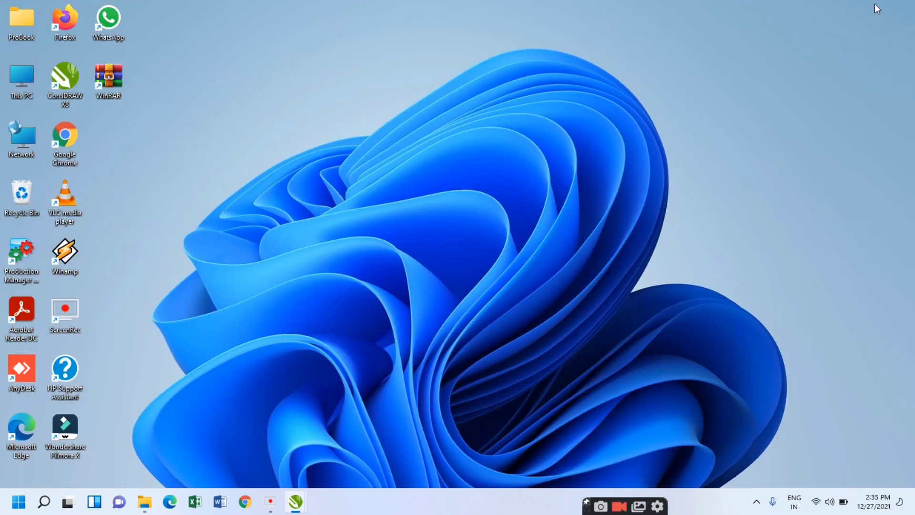
pyautogui.doubleClick(13, 89)
pyautogui.click(315, 198)
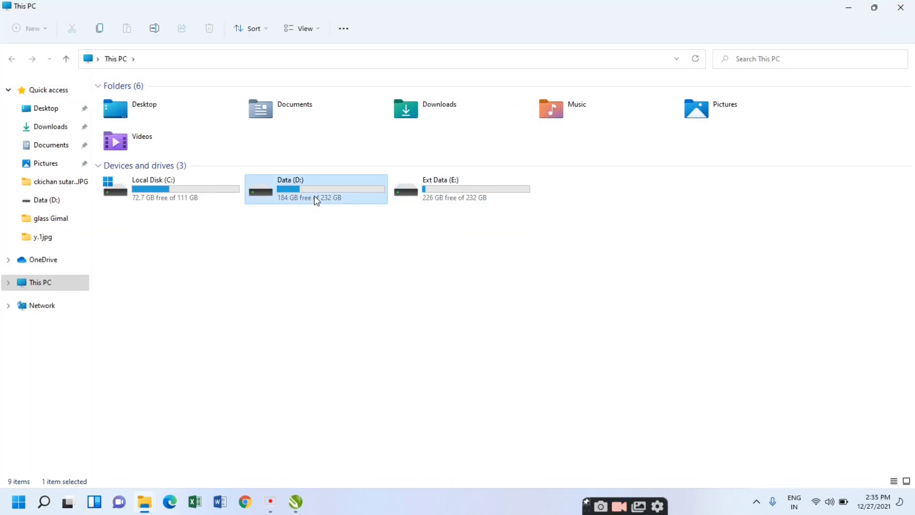
pyautogui.doubleClick(314, 197)
pyautogui.click(130, 160)
pyautogui.doubleClick(130, 161)
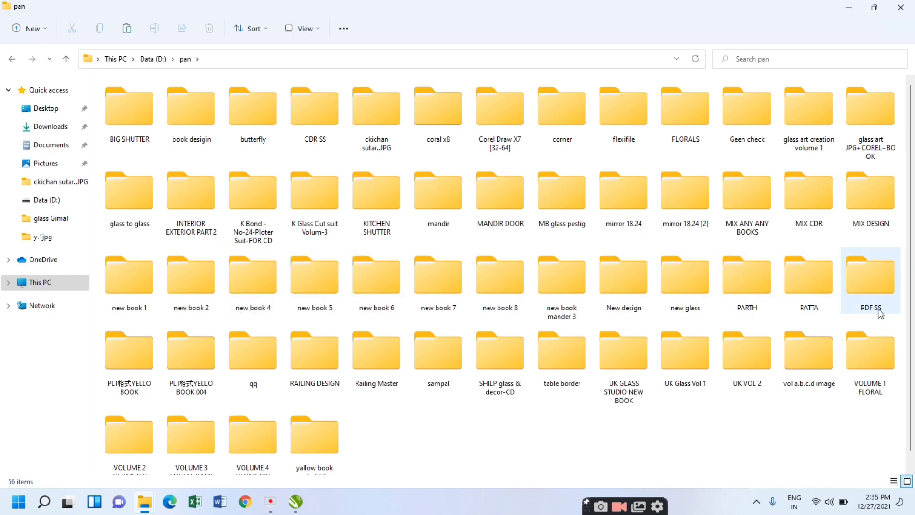
pyautogui.doubleClick(880, 288)
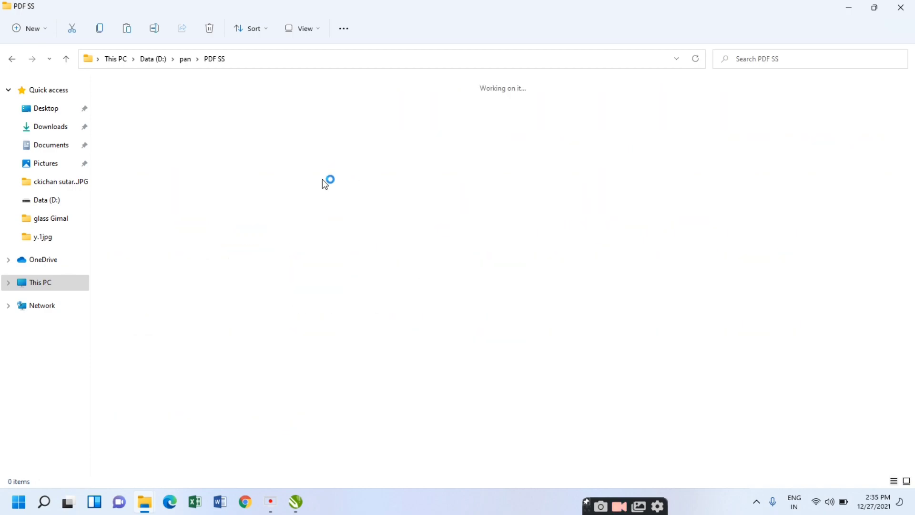
# Step: Find the "bob" PDF in the PDF SS folder and copy it
pyautogui.scroll(-10, 297, 180)
pyautogui.scroll(-15, 419, 279)
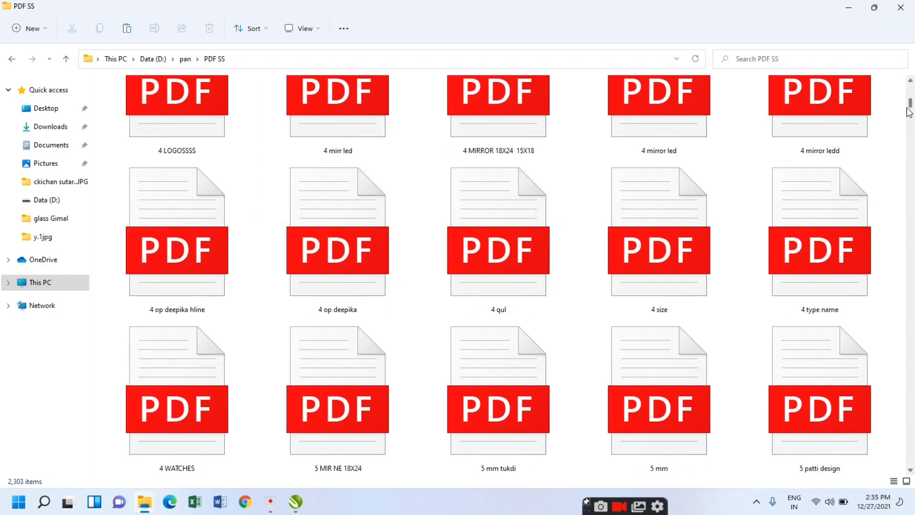
pyautogui.moveTo(911, 105); pyautogui.dragTo(909, 165)
pyautogui.scroll(-15, 549, 270)
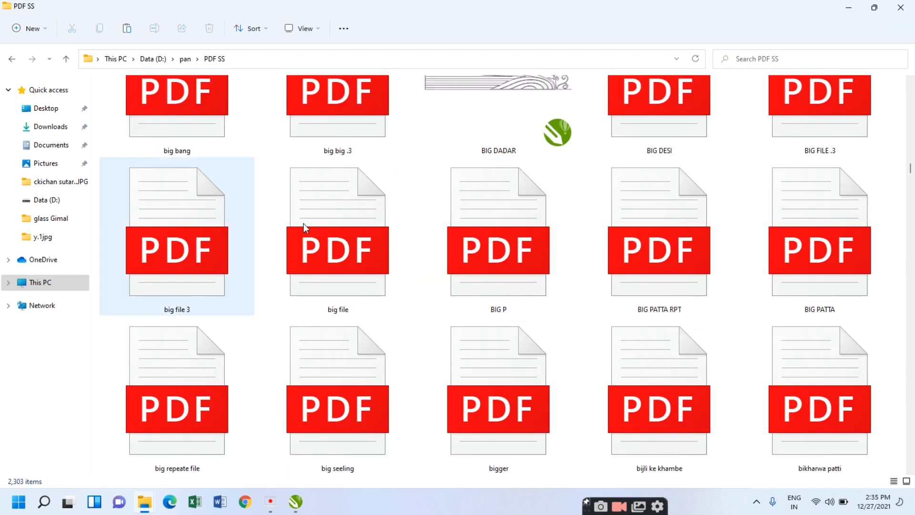
pyautogui.scroll(-10, 564, 270)
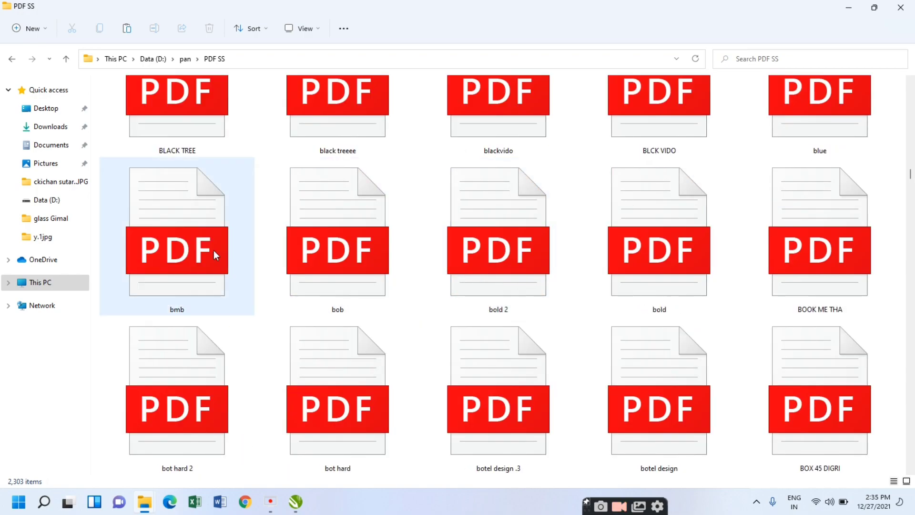
pyautogui.rightClick(200, 247)
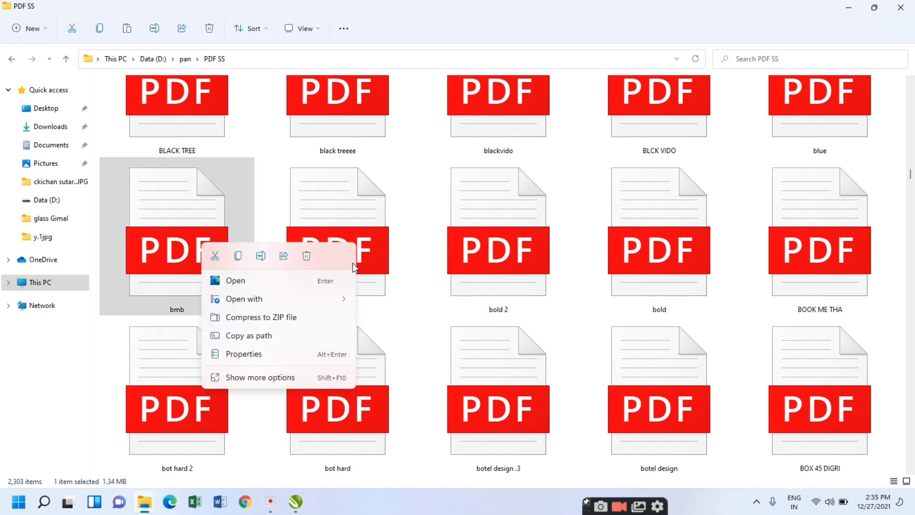
pyautogui.click(371, 230)
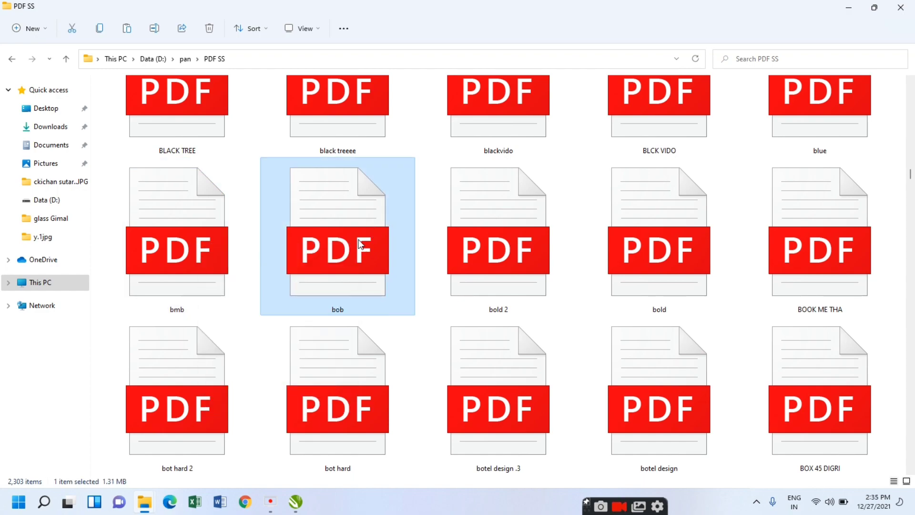
pyautogui.rightClick(361, 244)
pyautogui.click(400, 255)
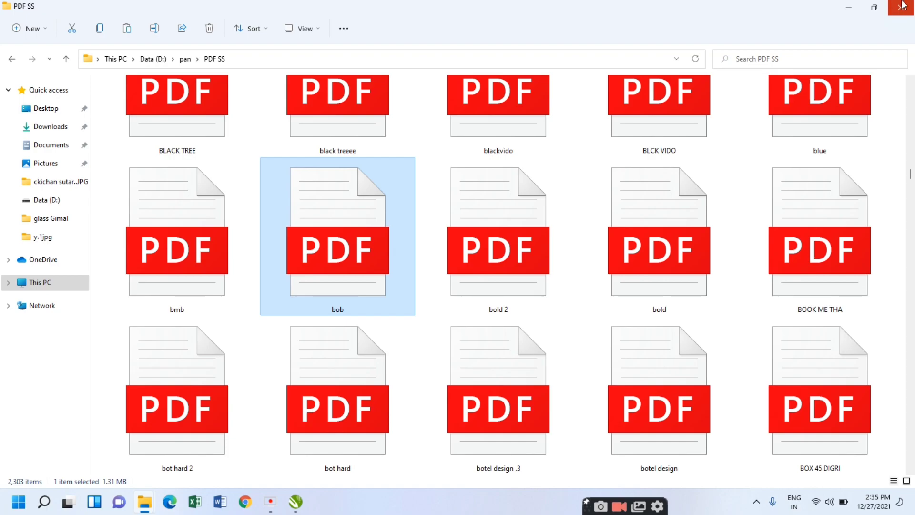
# Step: Switch back to CorelDRAW and delete the selected floral panel curves from the page
pyautogui.click(848, 8)
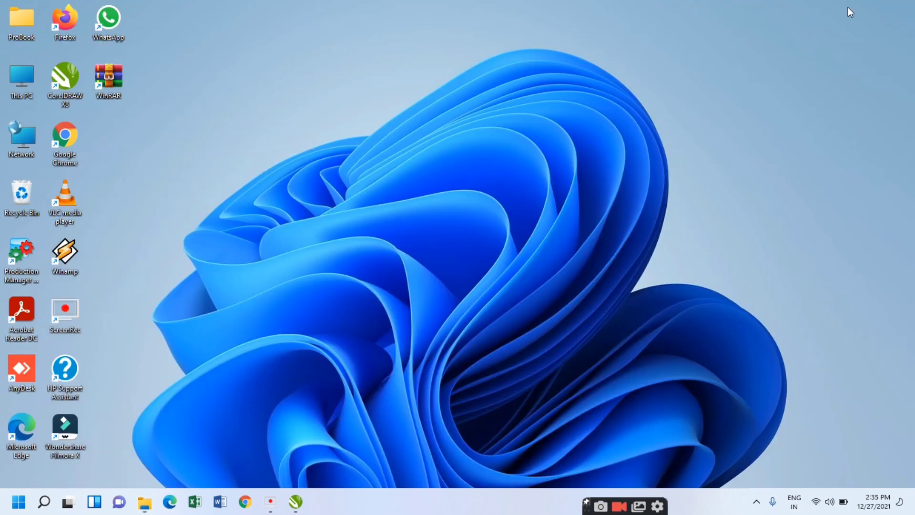
pyautogui.click(296, 501)
pyautogui.press('Delete')
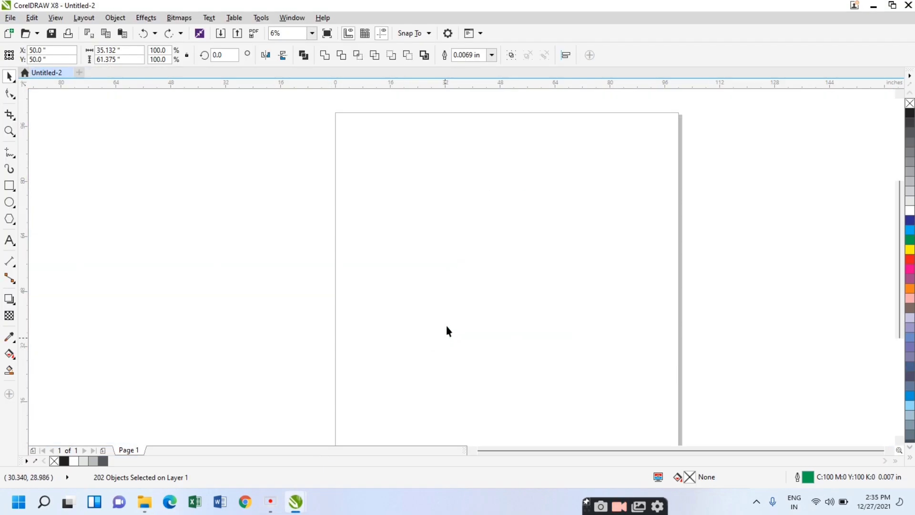
# Step: Paste the copied "bob" PDF onto the empty page, importing its text as curves
pyautogui.rightClick(436, 190)
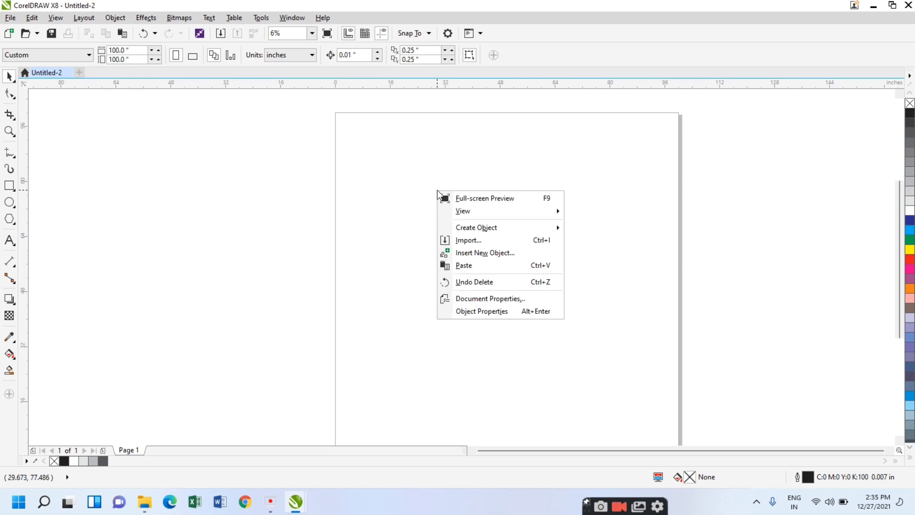
pyautogui.click(463, 266)
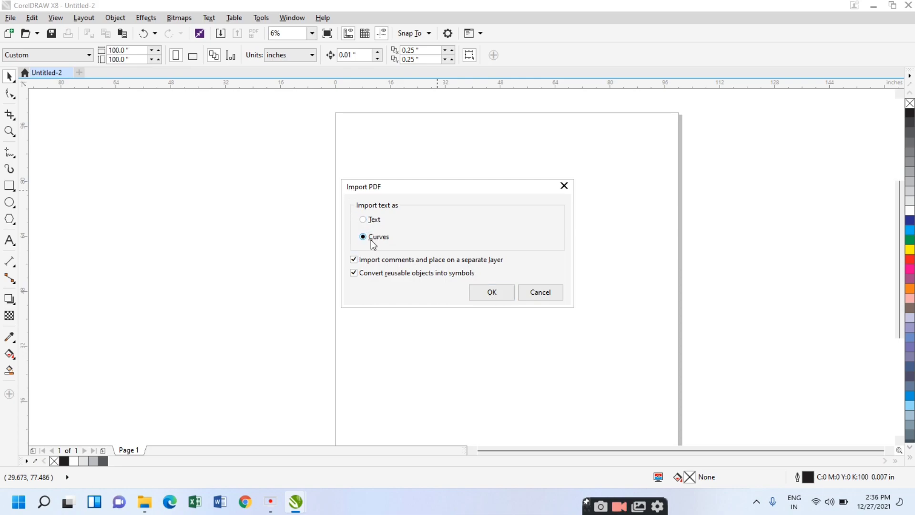
pyautogui.click(500, 297)
pyautogui.press('Return')
# Step: Break the pasted two-panel Ganesha design apart into separate curves and remove their black fill
pyautogui.scroll(4, 536, 291)
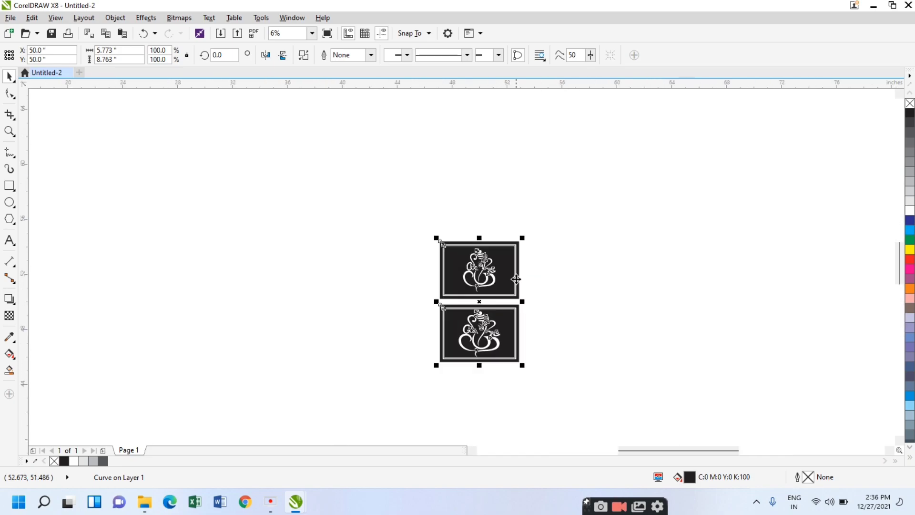
pyautogui.click(507, 270)
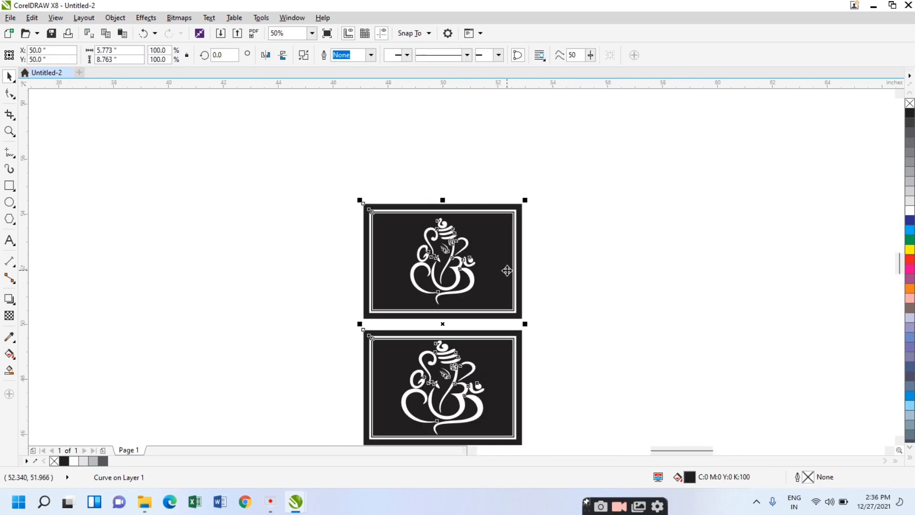
pyautogui.click(303, 54)
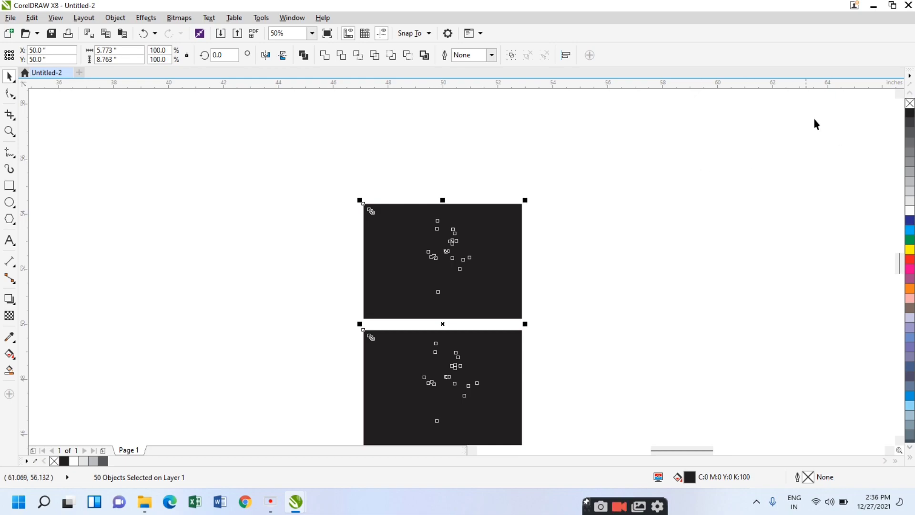
pyautogui.click(910, 103)
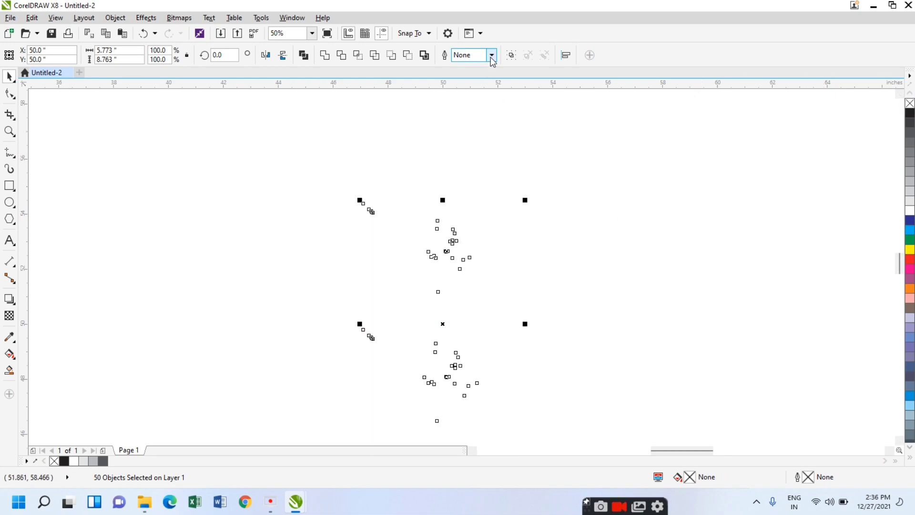
# Step: Select all curves of the two Ganesha panels and set their outline width to Hairline
pyautogui.press('Delete')
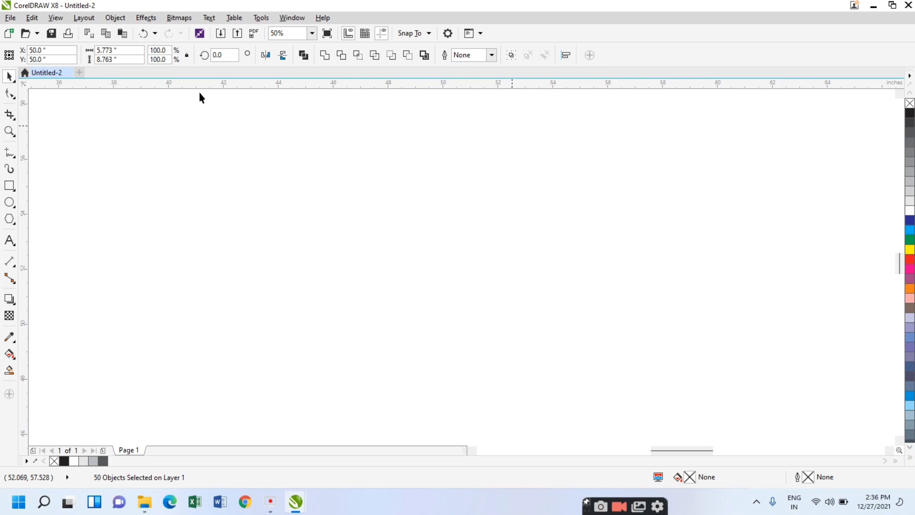
pyautogui.moveTo(174, 133); pyautogui.dragTo(662, 431)
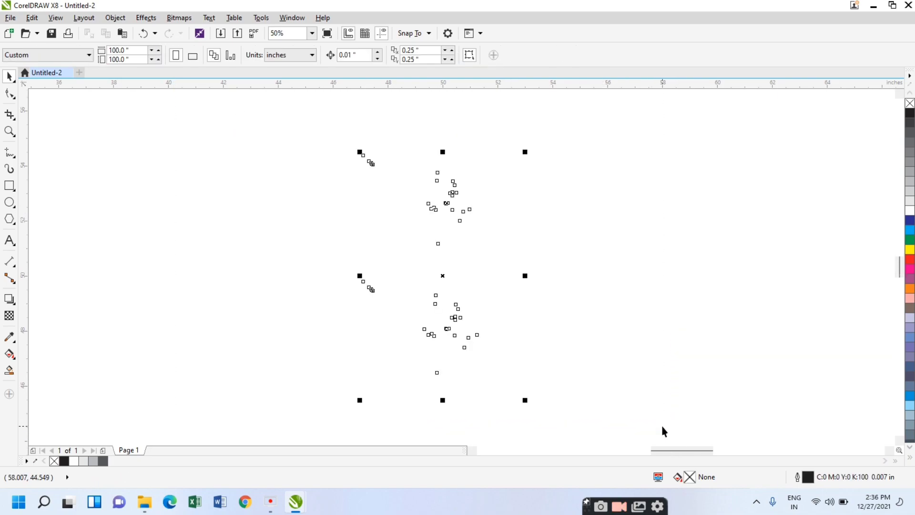
pyautogui.click(492, 56)
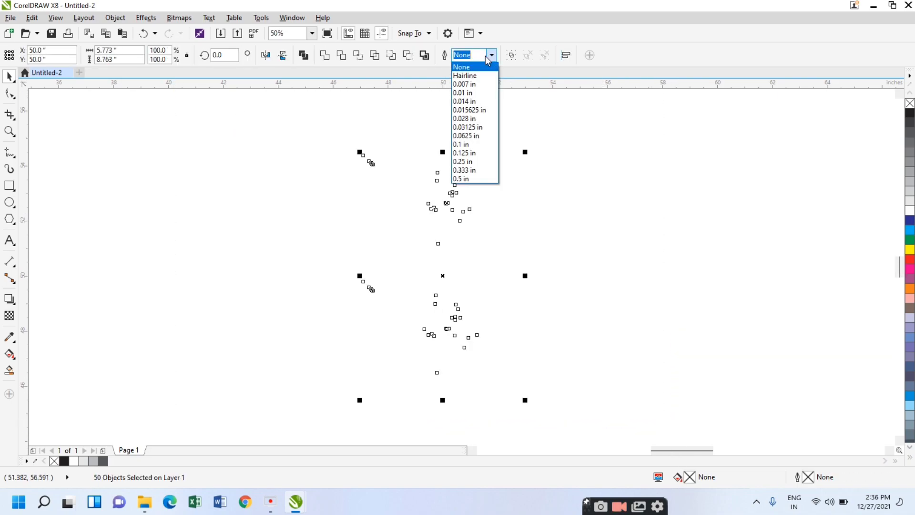
pyautogui.click(475, 77)
pyautogui.click(453, 184)
pyautogui.scroll(2, 453, 184)
pyautogui.scroll(-3, 458, 188)
# Step: Delete both outlined Ganesha panels from the page
pyautogui.click(462, 234)
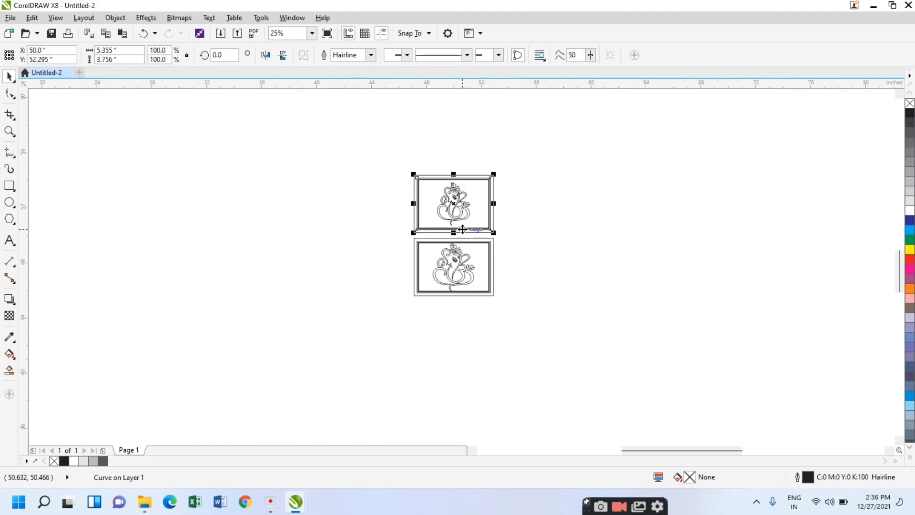
pyautogui.click(527, 224)
pyautogui.moveTo(364, 160); pyautogui.dragTo(513, 241)
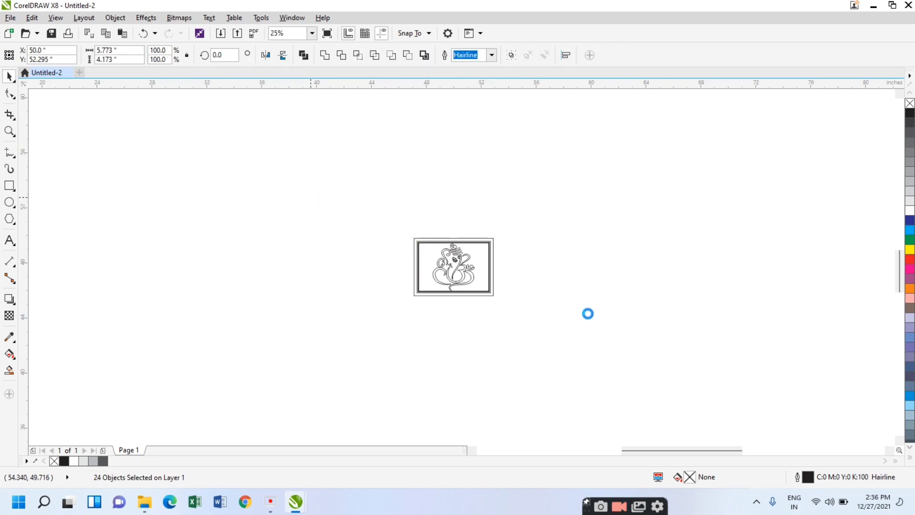
# Step: Switch to the PDF SS folder in File Explorer and copy the "butter led mirror s" PDF
pyautogui.click(878, 6)
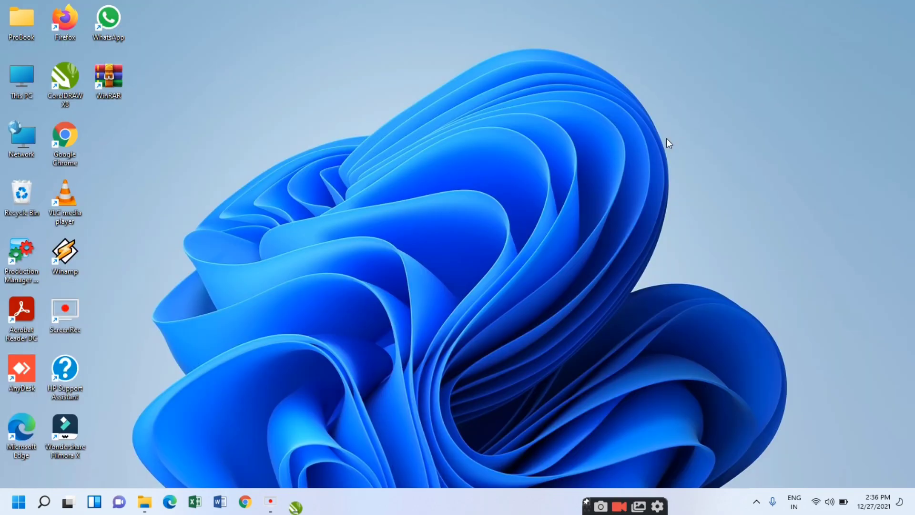
pyautogui.moveTo(142, 510)
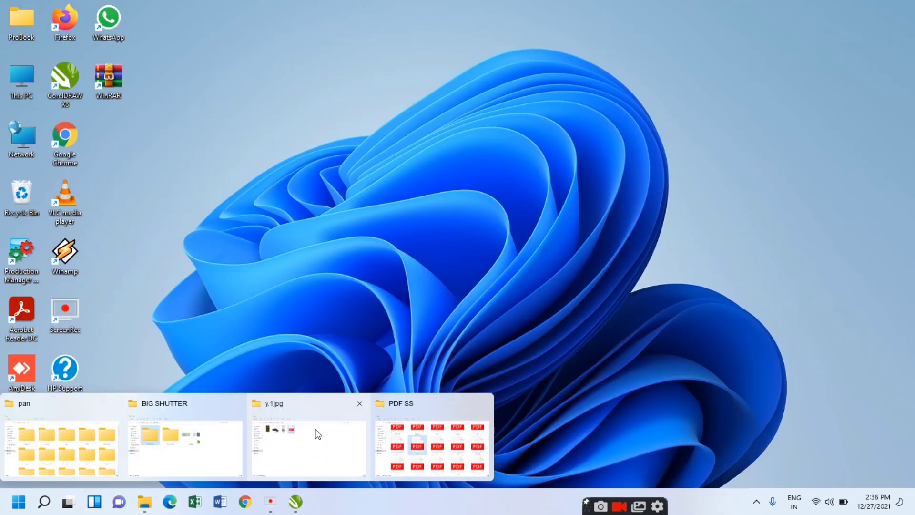
pyautogui.click(431, 444)
pyautogui.scroll(-8, 526, 280)
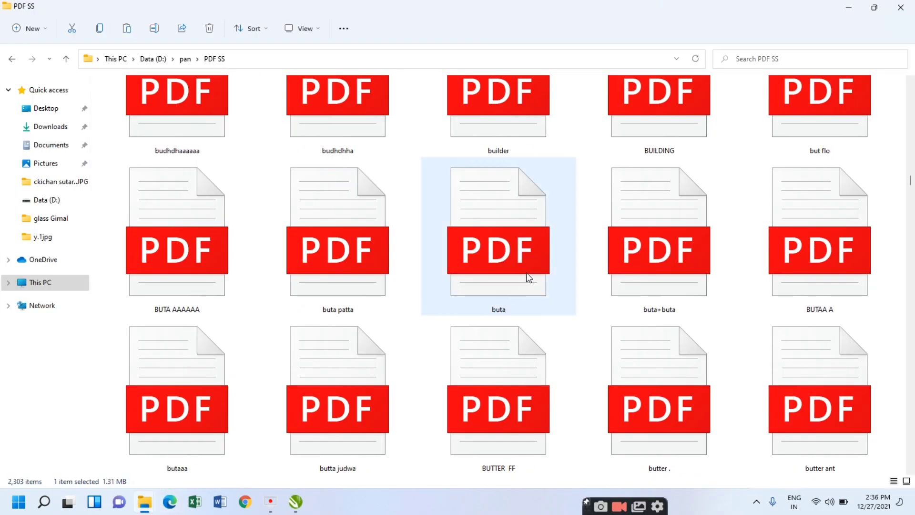
pyautogui.click(671, 120)
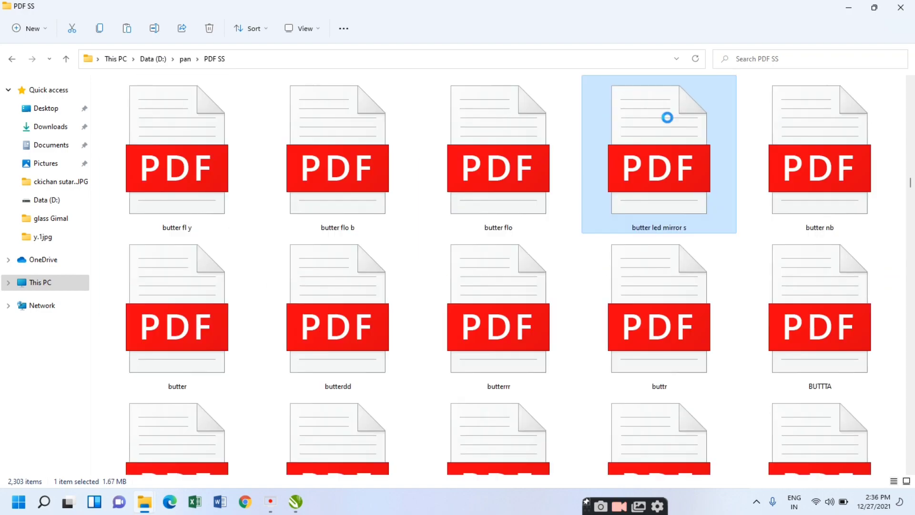
pyautogui.rightClick(669, 120)
pyautogui.click(708, 131)
# Step: Switch back to CorelDRAW and paste the copied PDF onto the empty page, importing its text as curves
pyautogui.click(848, 7)
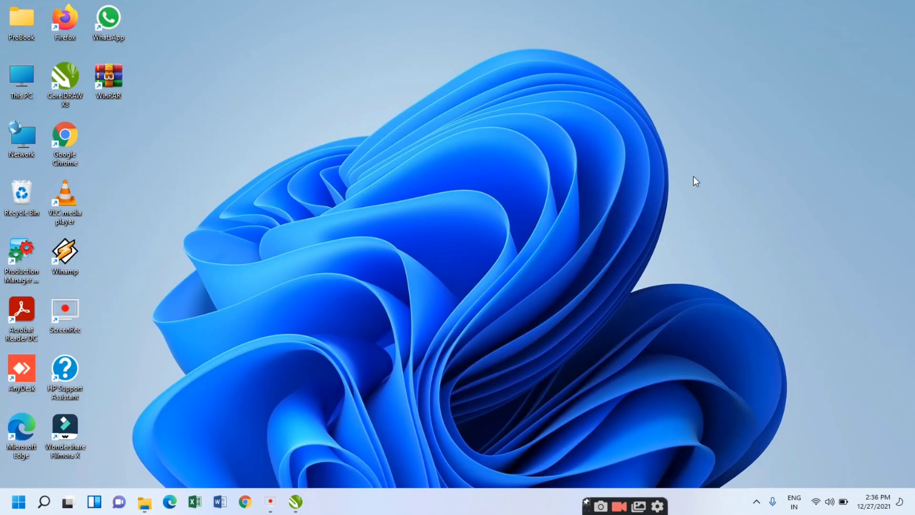
pyautogui.click(296, 502)
pyautogui.rightClick(392, 212)
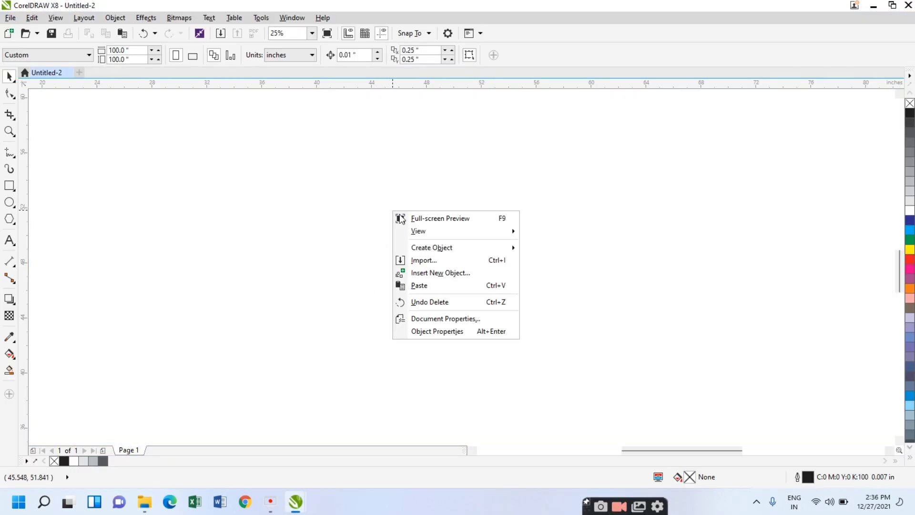
pyautogui.click(429, 287)
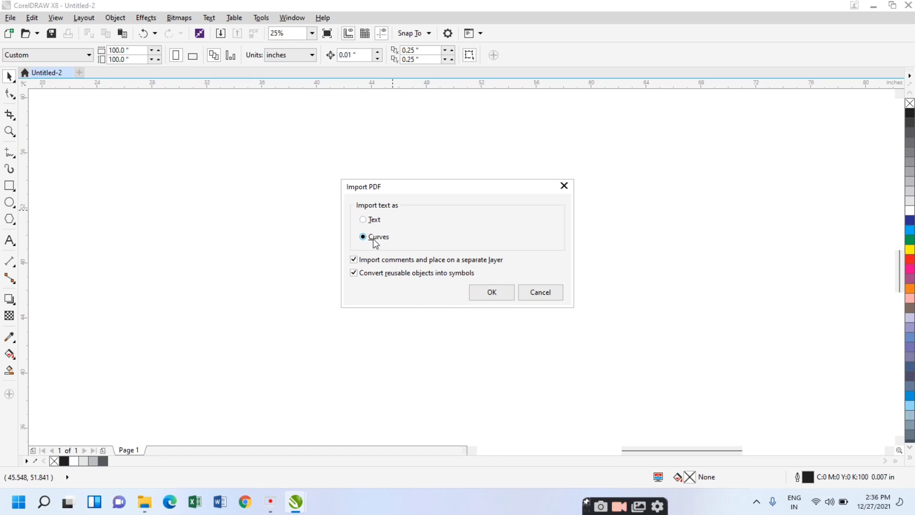
pyautogui.click(493, 293)
pyautogui.click(535, 237)
# Step: Inspect the pasted tree and butterfly design up close and delete it from the page
pyautogui.scroll(4, 497, 285)
pyautogui.scroll(-4, 498, 285)
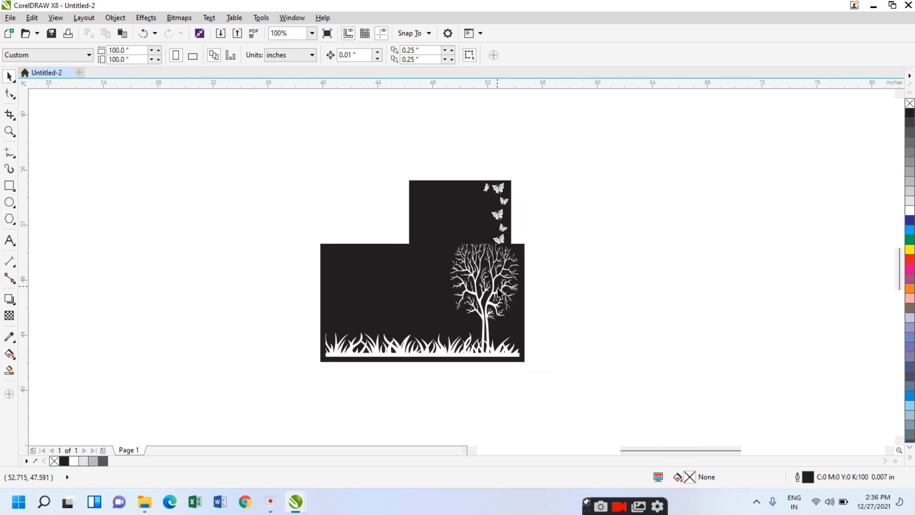
pyautogui.scroll(4, 501, 215)
pyautogui.scroll(1, 502, 215)
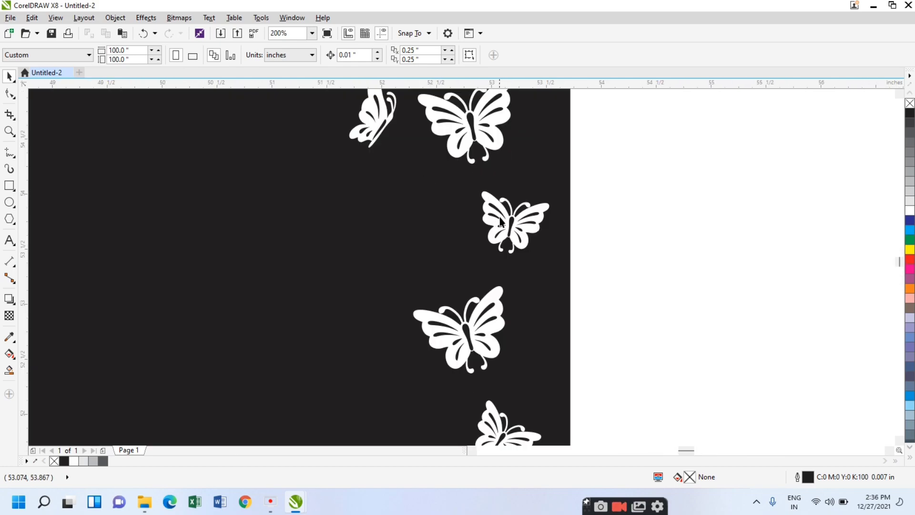
pyautogui.scroll(-5, 502, 214)
pyautogui.click(495, 295)
pyautogui.press('Delete')
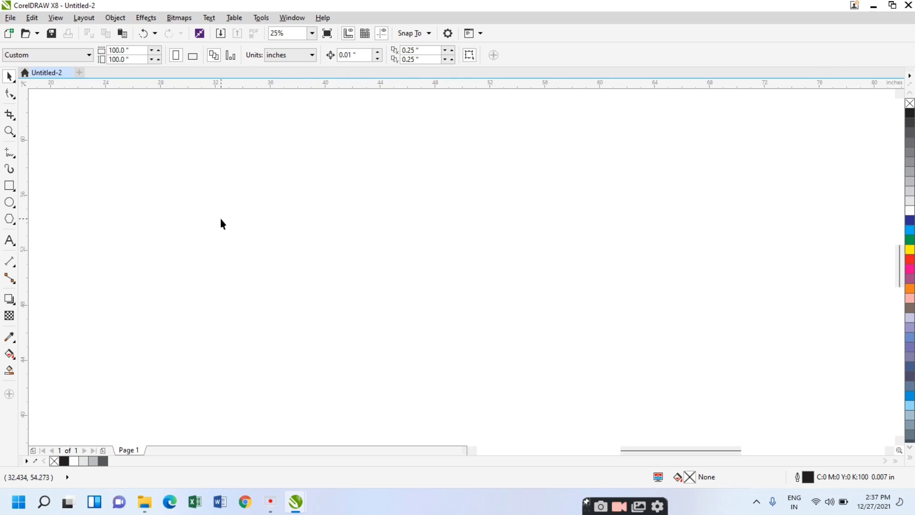
pyautogui.click(877, 7)
pyautogui.rightClick(469, 164)
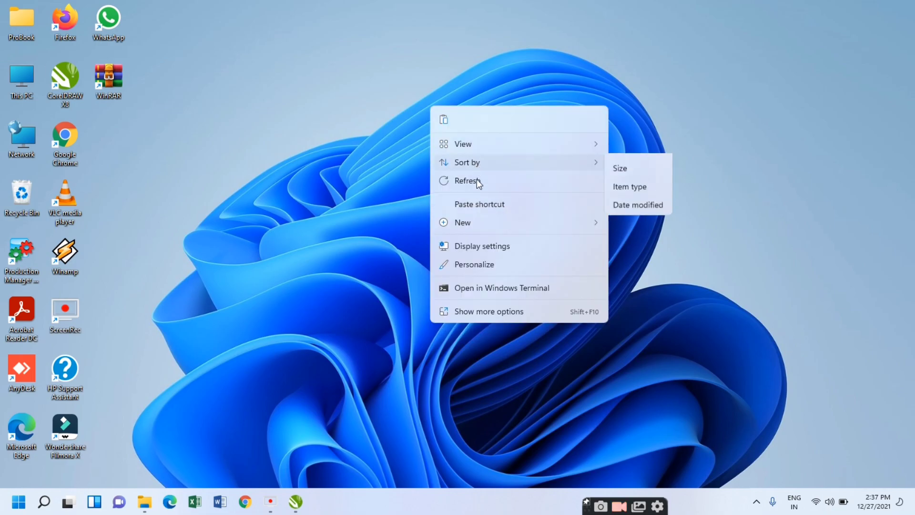
pyautogui.click(477, 182)
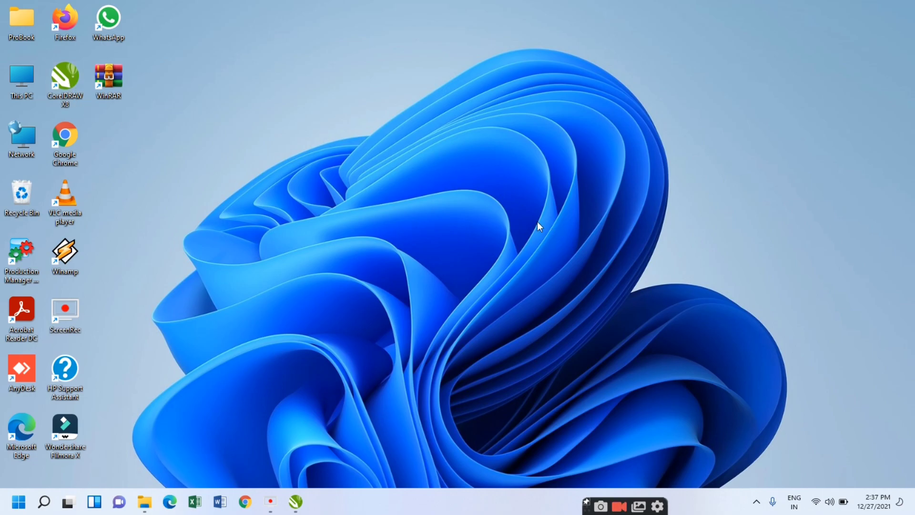
pyautogui.rightClick(414, 115)
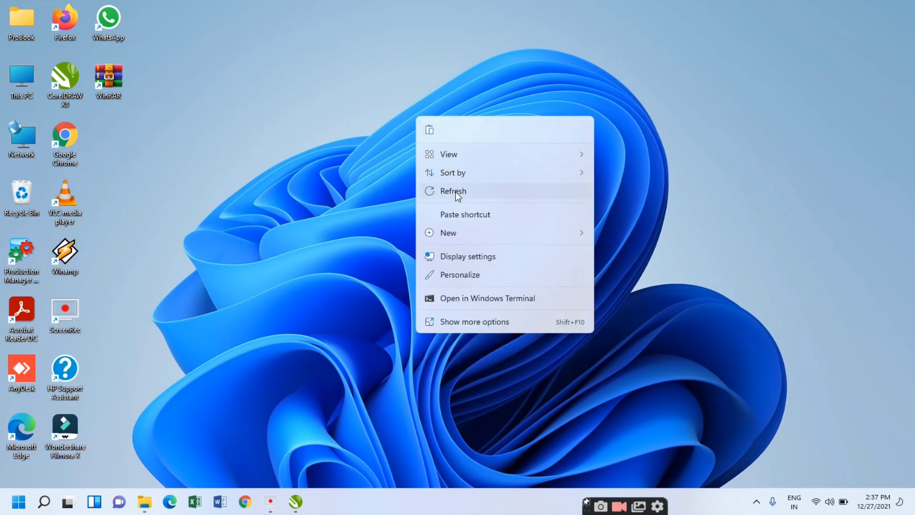
pyautogui.click(456, 191)
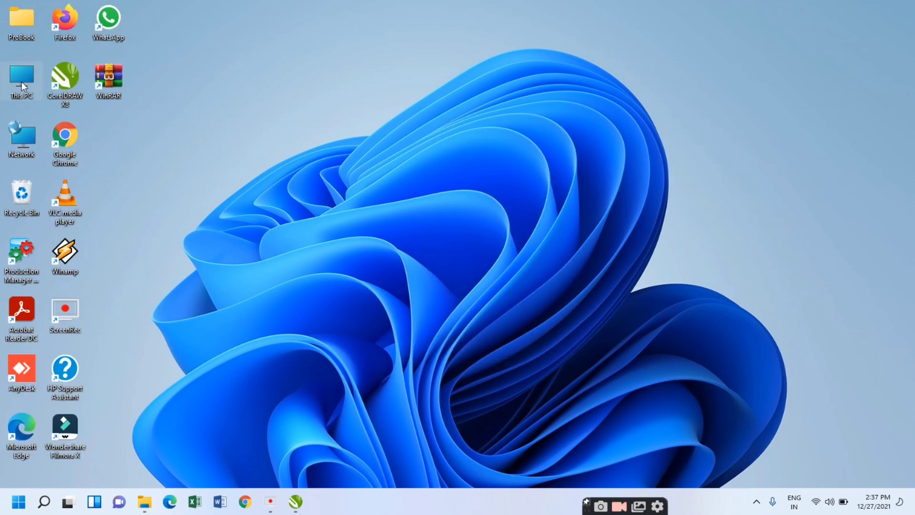
# Step: Open the pan folder on the Data (D:) drive in File Explorer, look through its design folders and minimize the window
pyautogui.doubleClick(21, 81)
pyautogui.click(337, 197)
pyautogui.doubleClick(337, 197)
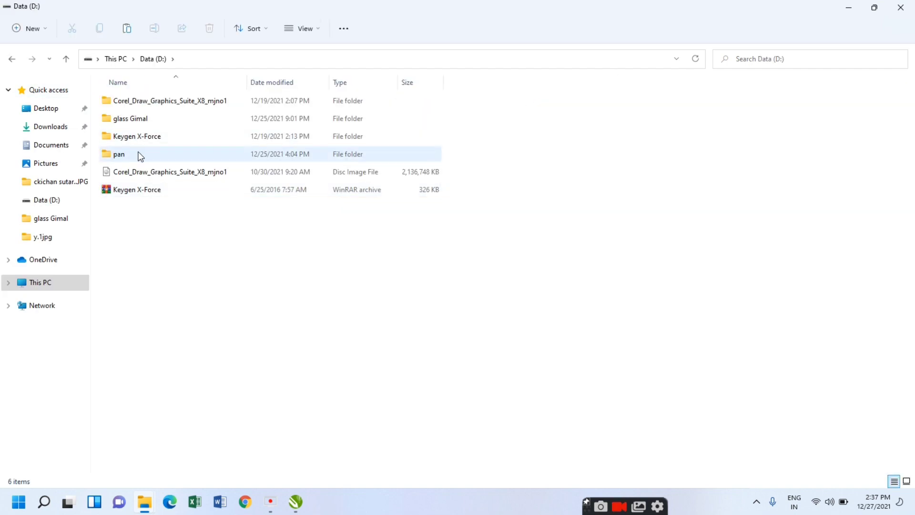
pyautogui.click(135, 157)
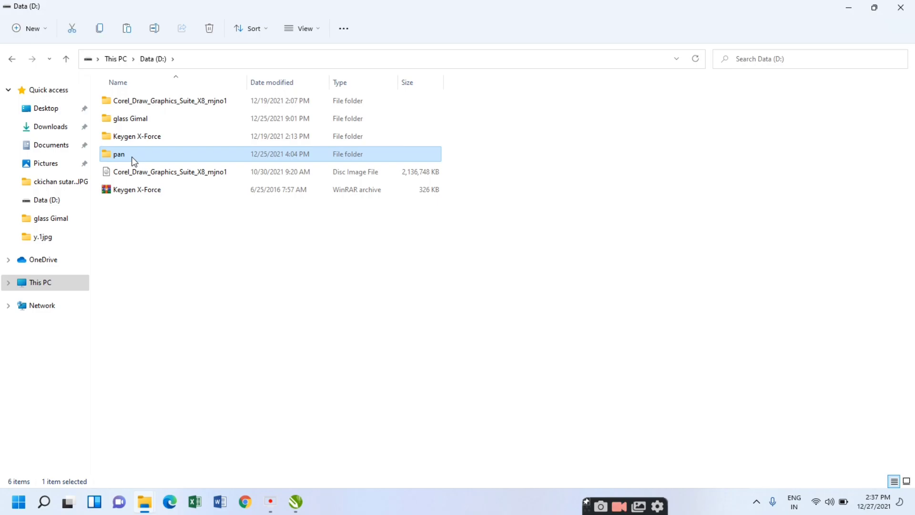
pyautogui.doubleClick(133, 159)
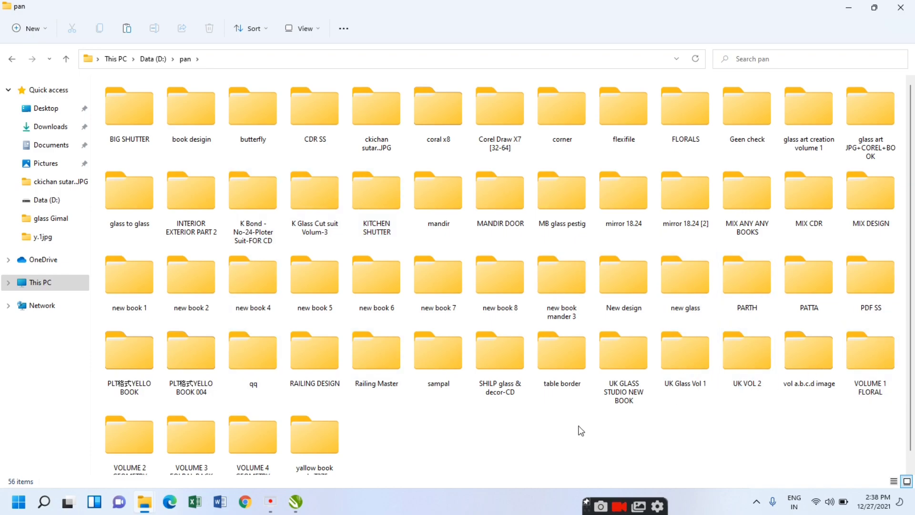
pyautogui.scroll(-1, 581, 430)
pyautogui.scroll(1, 581, 430)
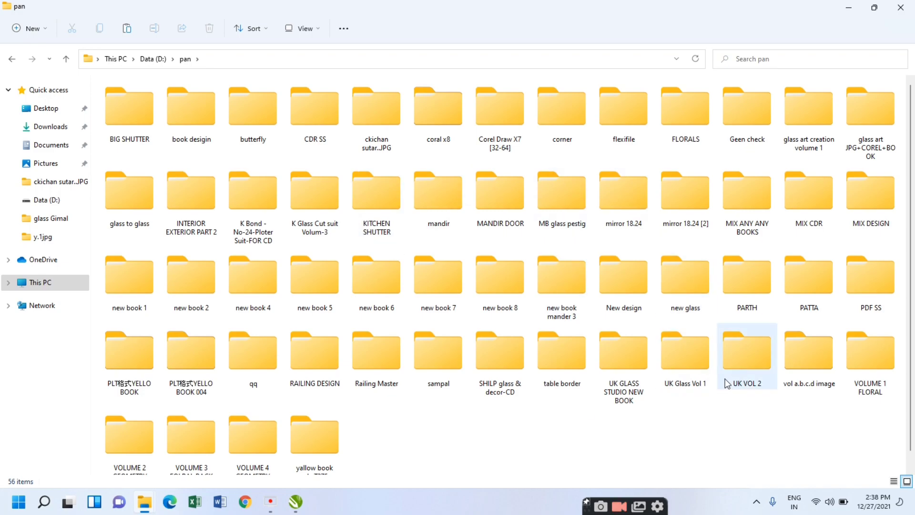
pyautogui.scroll(-1, 714, 414)
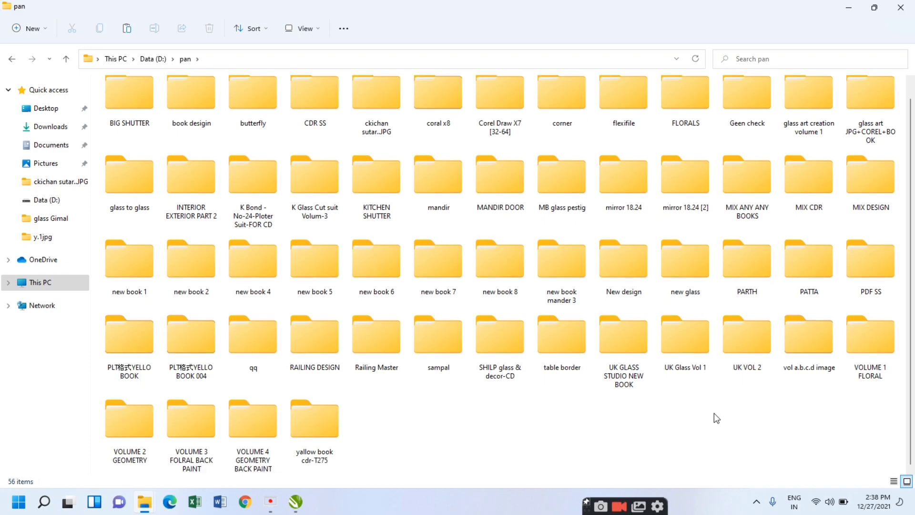
pyautogui.click(848, 9)
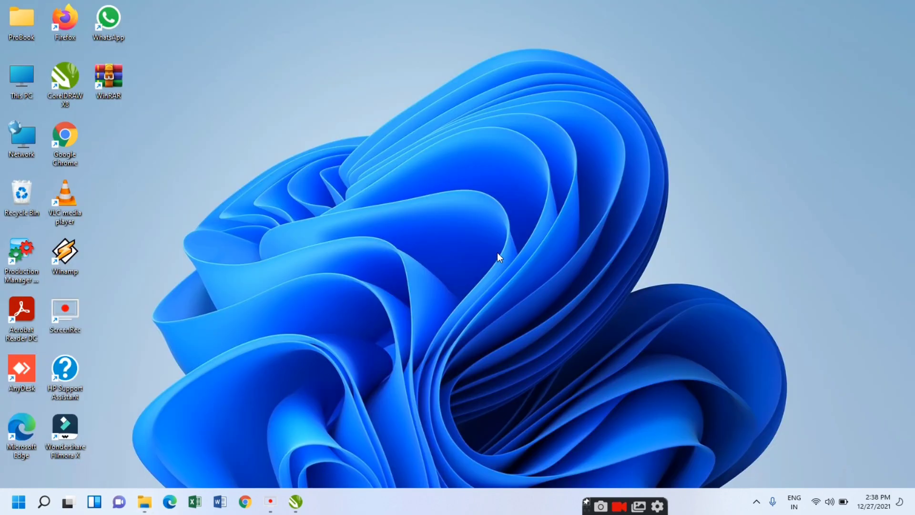